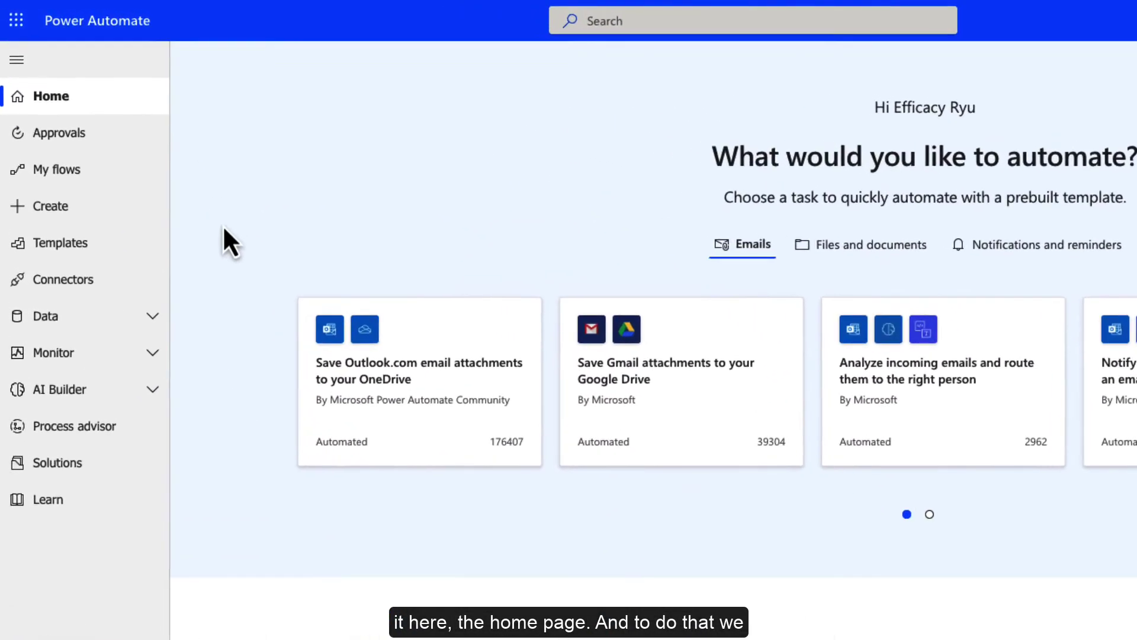
# - Start a new automated cloud flow from blank and name it "Monitoring Social Media"
pyautogui.click(72, 264)
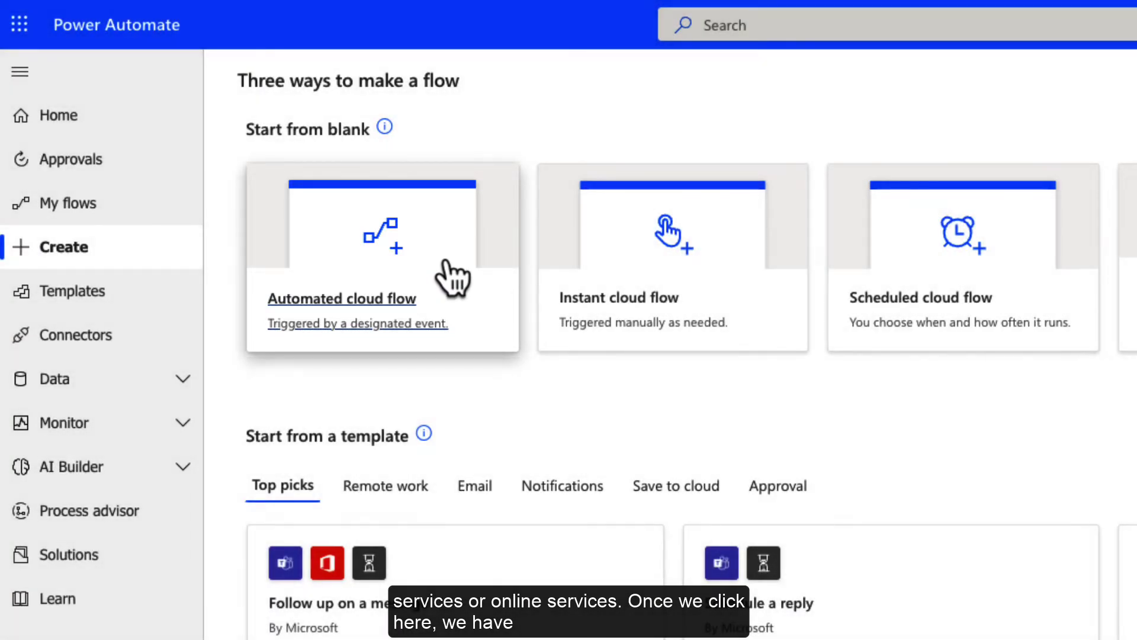
pyautogui.click(453, 278)
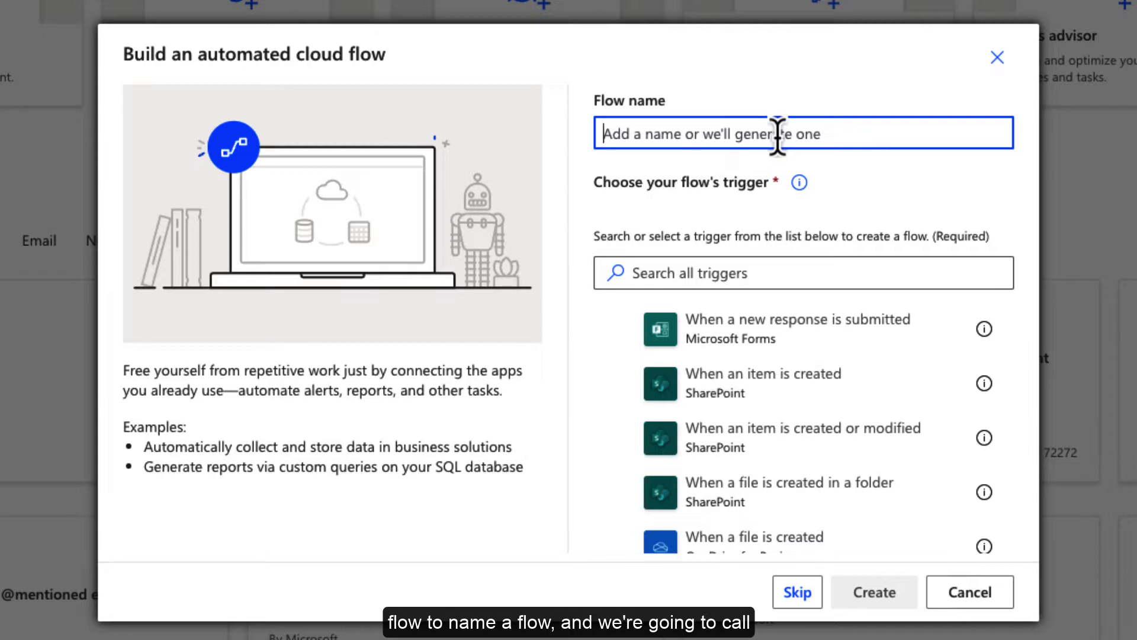
pyautogui.write('Monitoring')
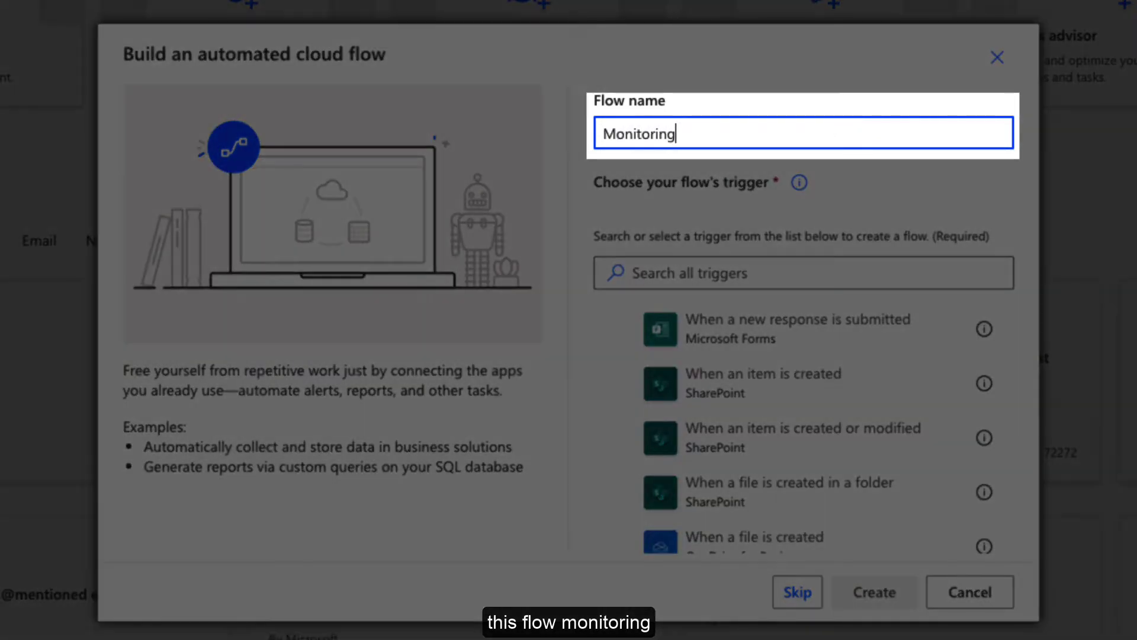
pyautogui.write(' Social Media')
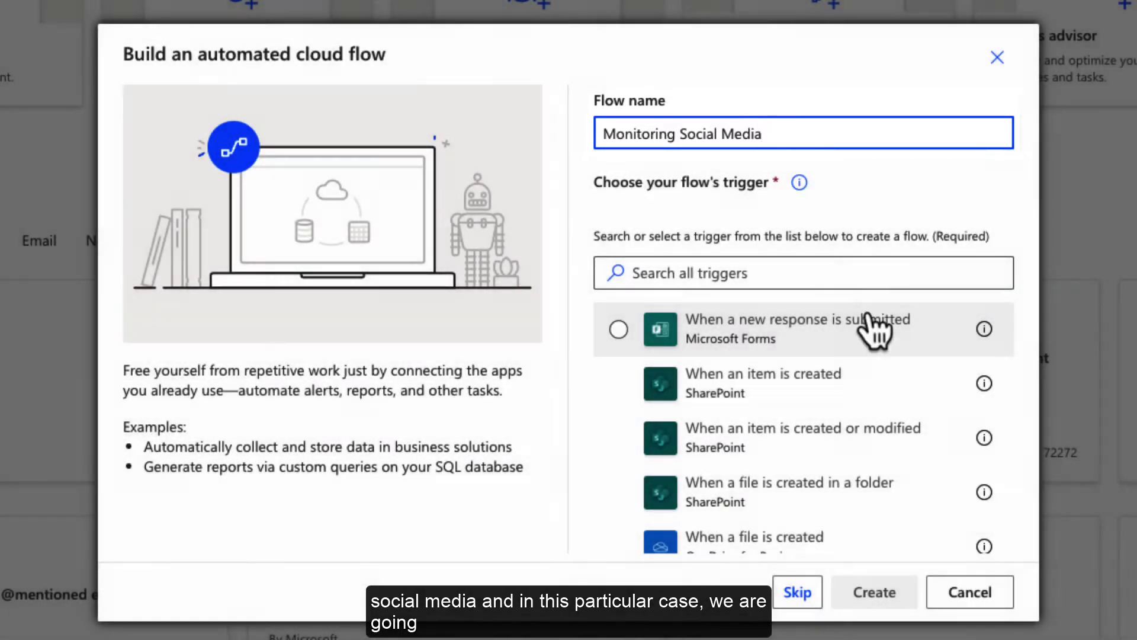
# - Search the triggers for Twitter, choose "When a new tweet is posted", and create the flow
pyautogui.click(824, 273)
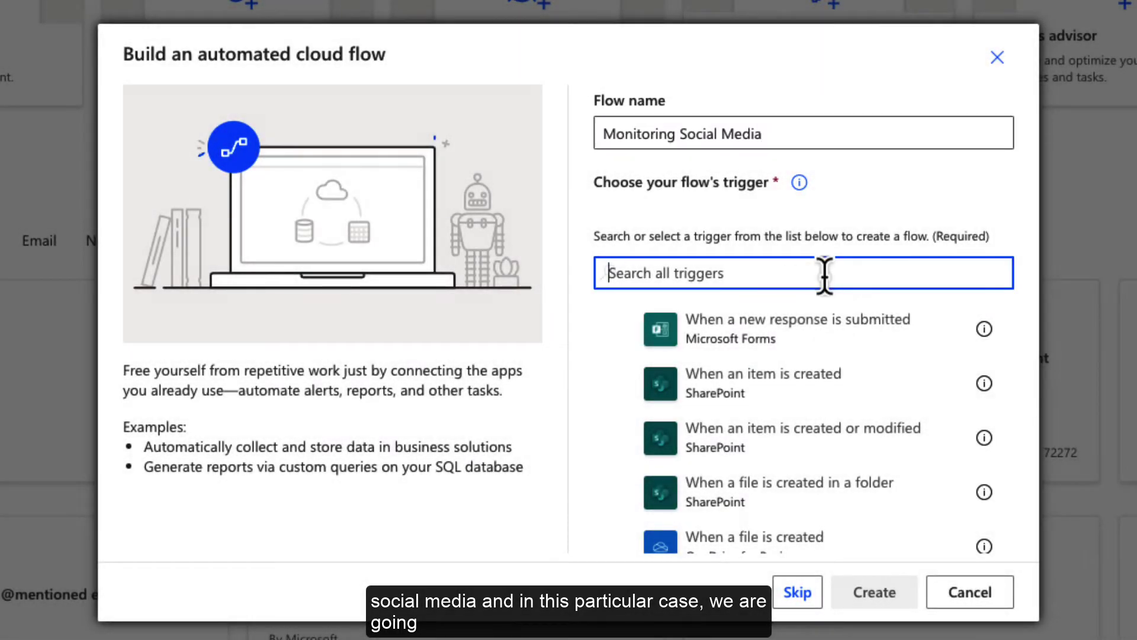
pyautogui.write('Tw')
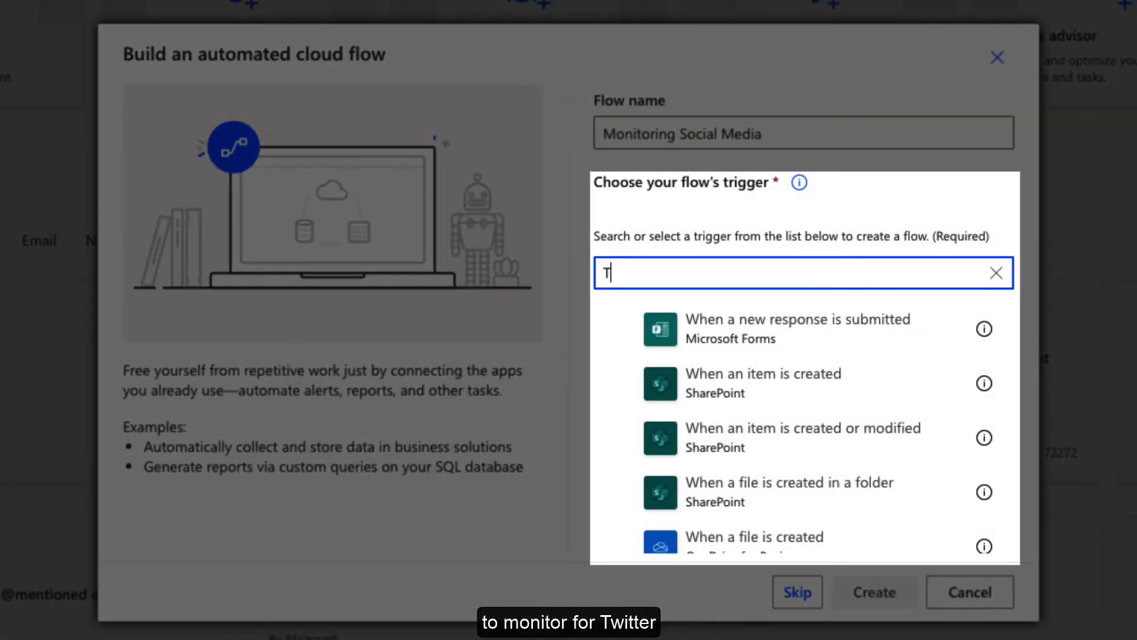
pyautogui.write('itter')
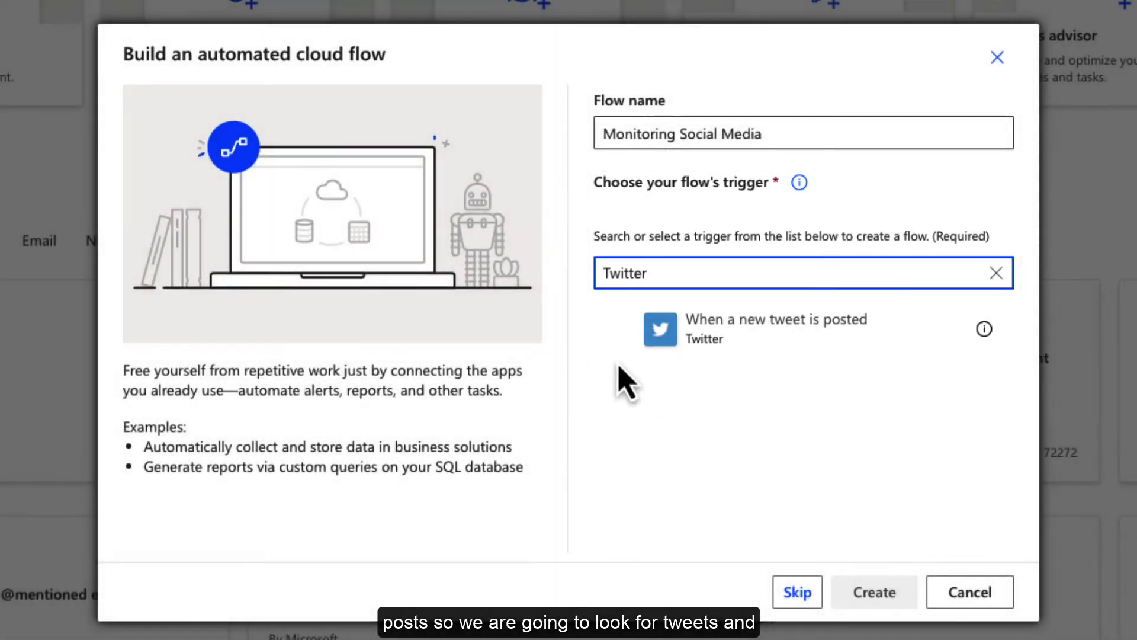
pyautogui.click(619, 342)
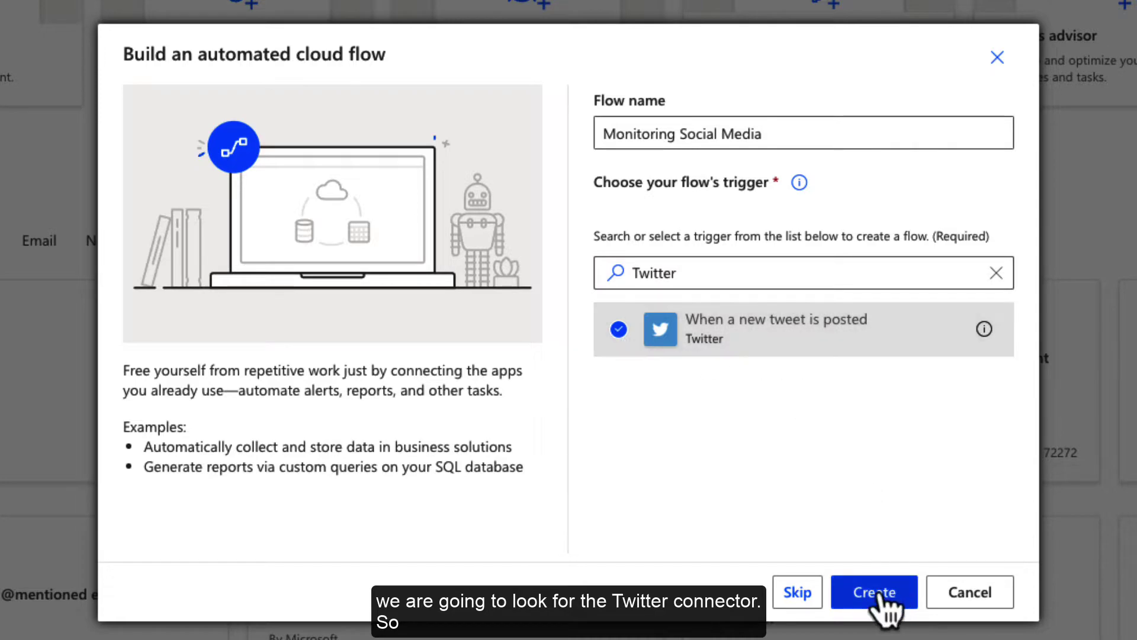
pyautogui.click(880, 597)
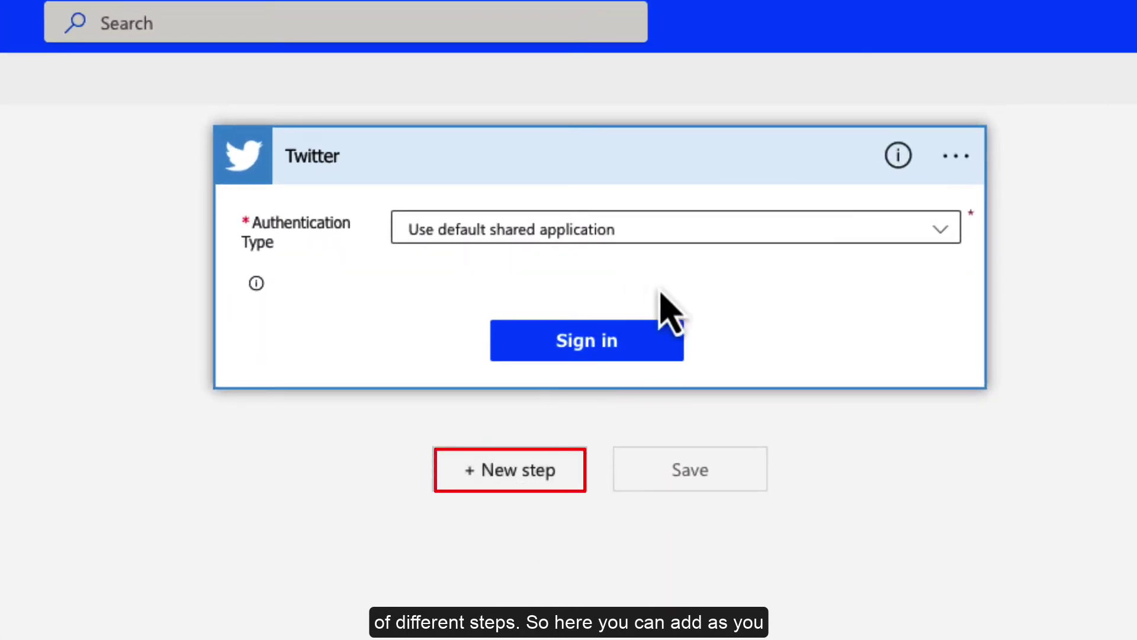
# - Sign in to Twitter with the default shared application, enter the account password, and authorize Microsoft Power Platform
pyautogui.click(649, 351)
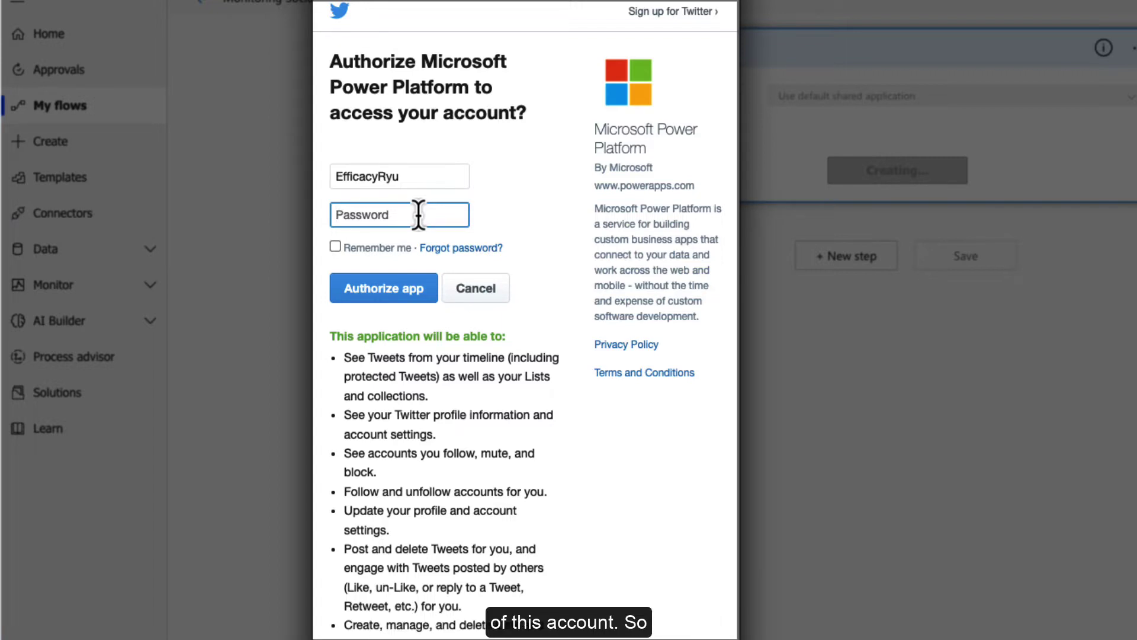
pyautogui.write('*****************')
pyautogui.press('Return')
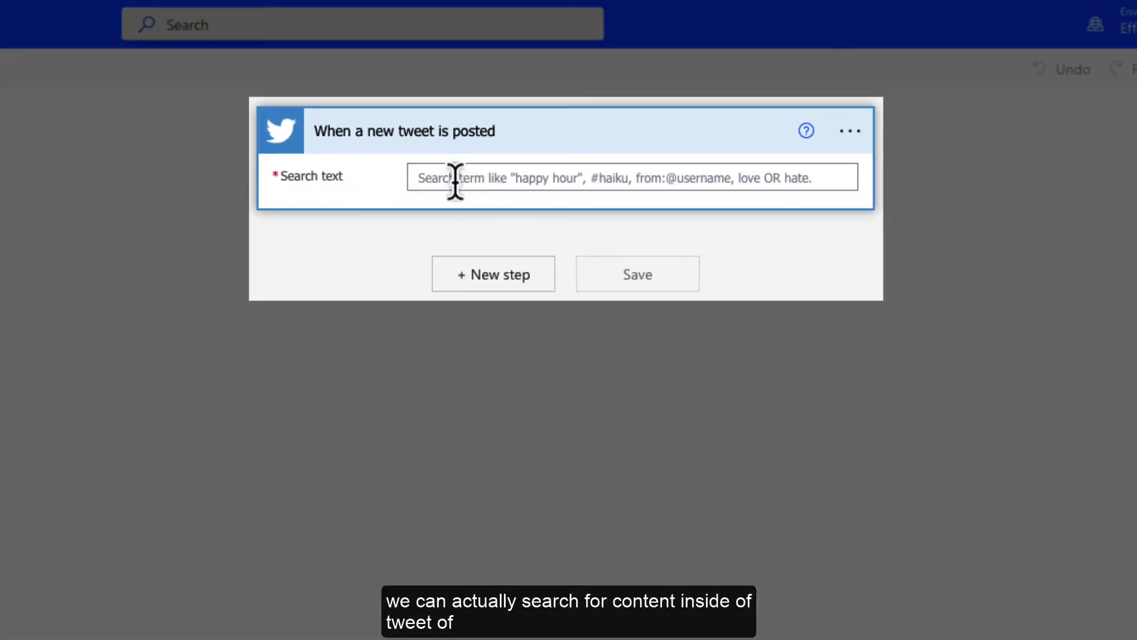
# - Set the tweet trigger's search text to "#lowcodenocode"
pyautogui.click(455, 182)
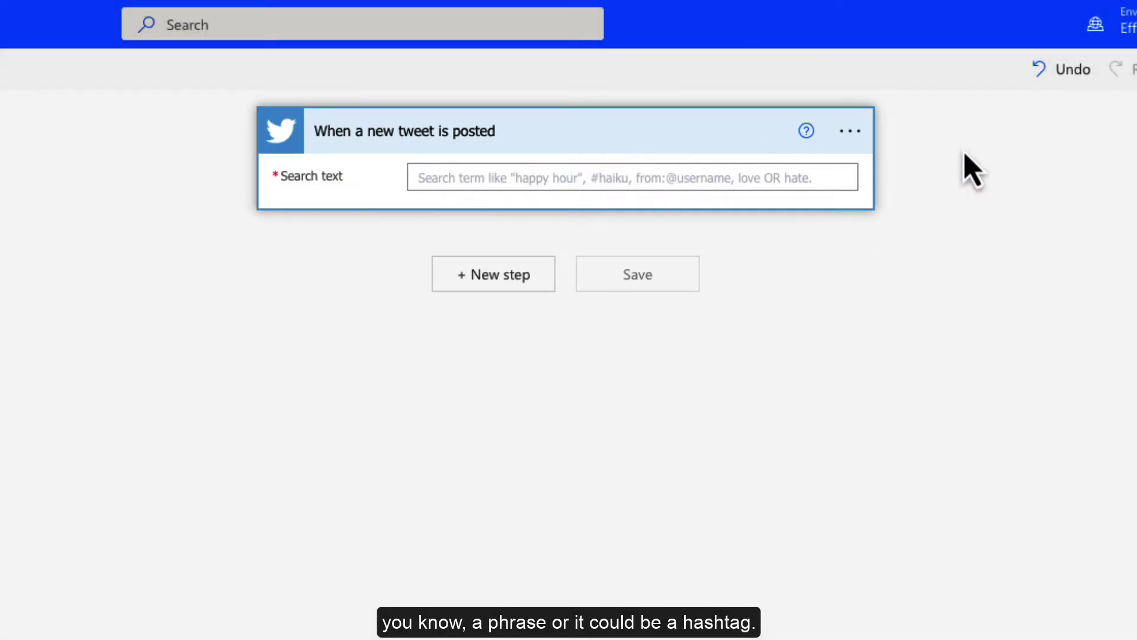
pyautogui.write('#')
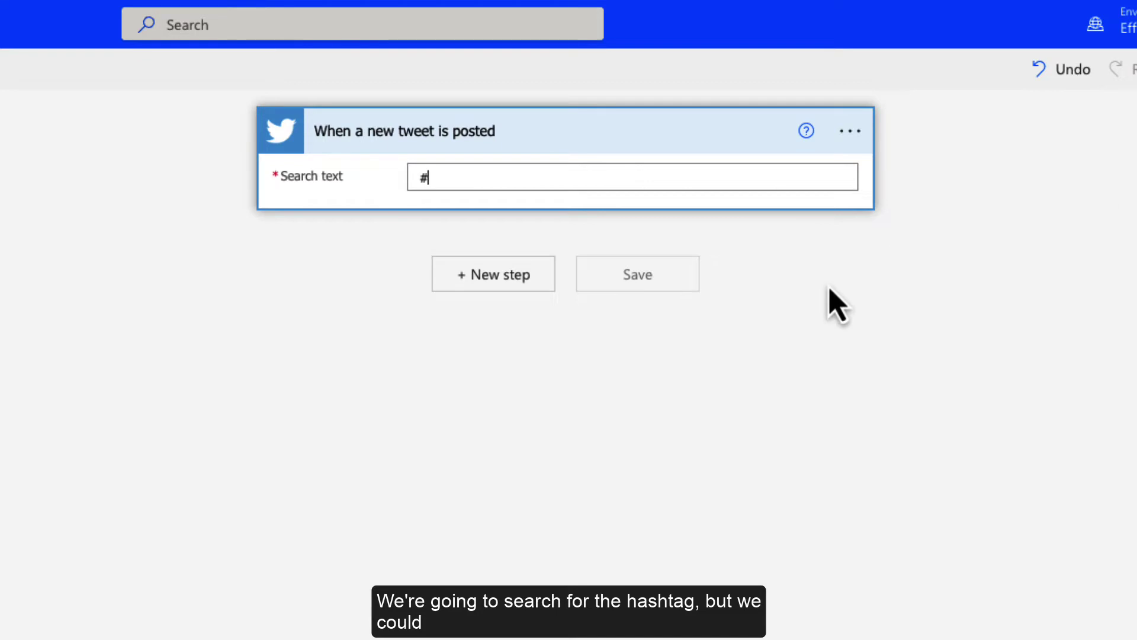
pyautogui.press('BackSpace')
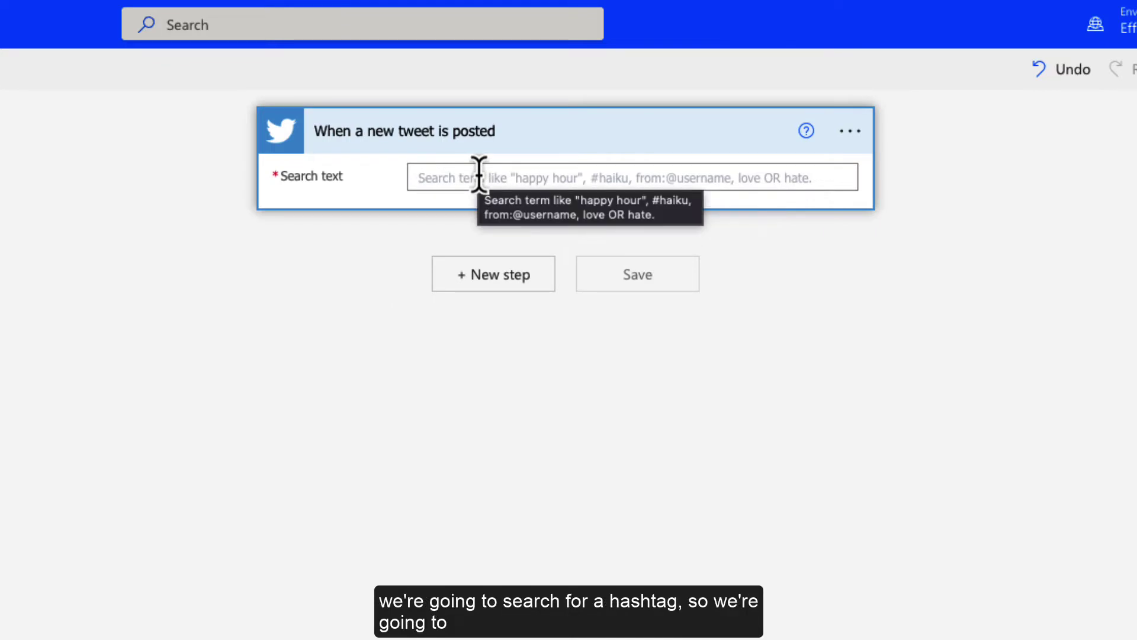
pyautogui.write('#')
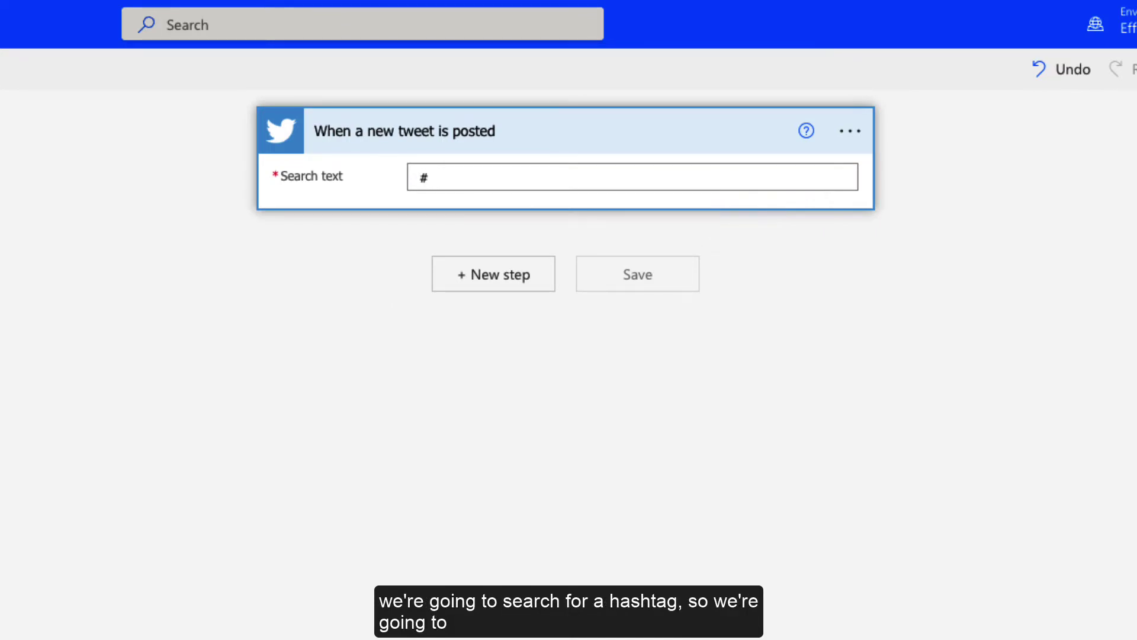
pyautogui.write('lowcode')
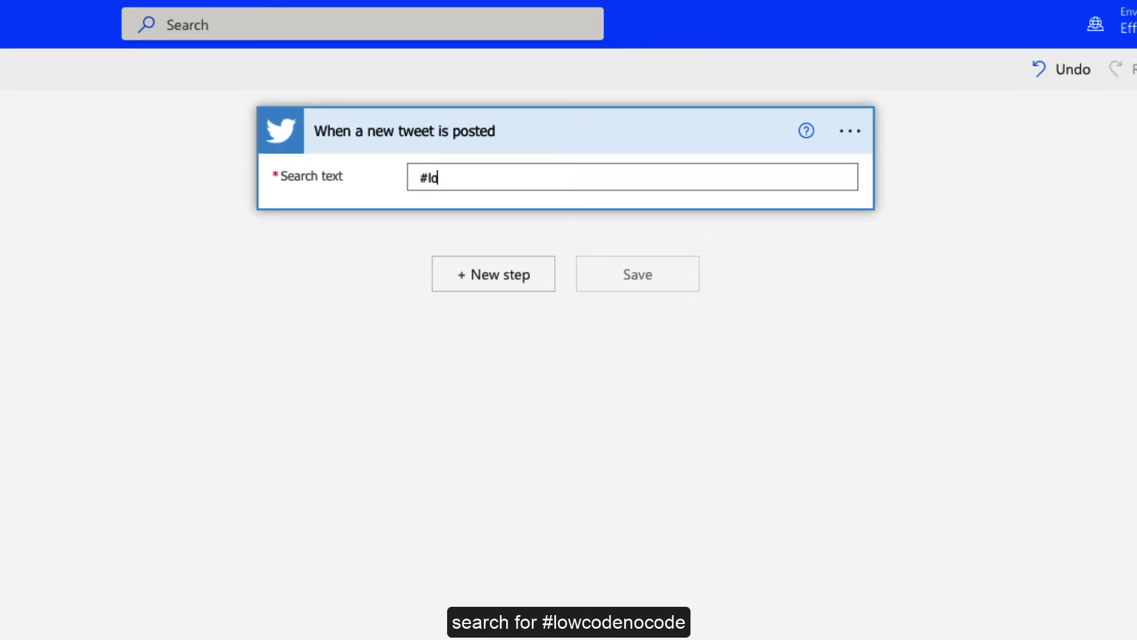
pyautogui.write('nopc')
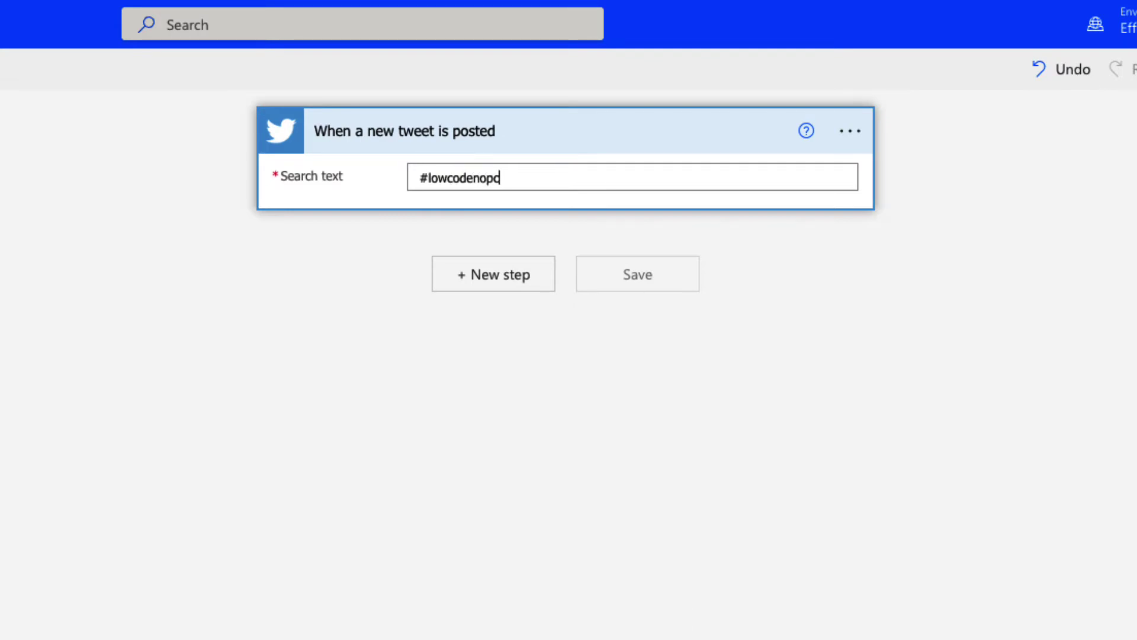
pyautogui.press('BackSpace')
pyautogui.press('BackSpace')
pyautogui.write('code')
pyautogui.click(359, 282)
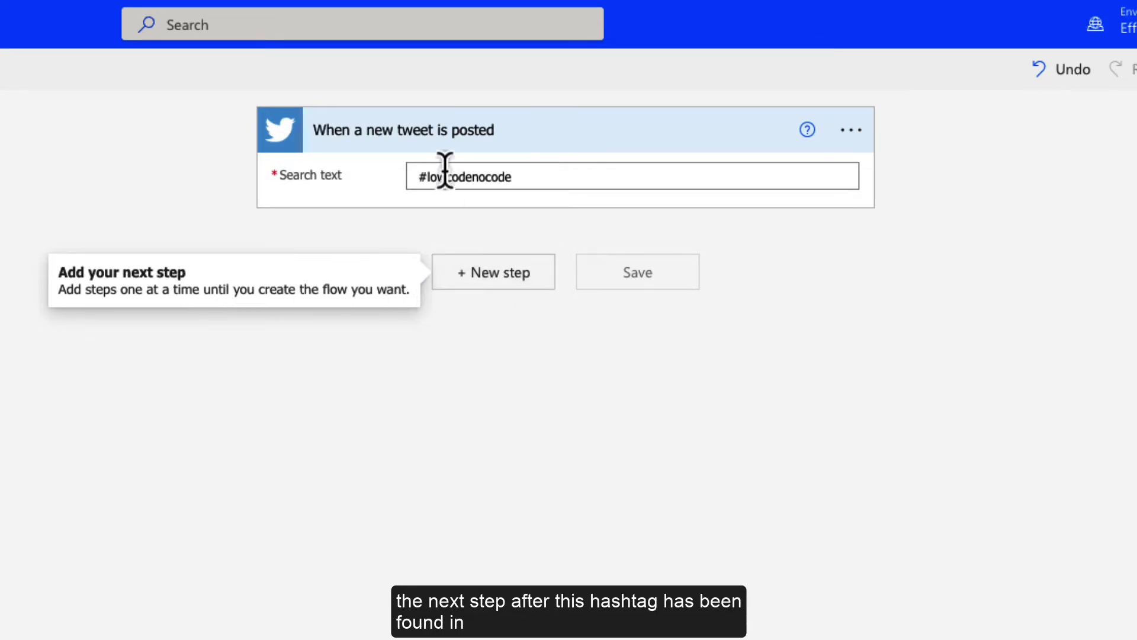
# - Add a step after the tweet trigger using the Office 365 Outlook action "Send an email (V2)"
pyautogui.click(519, 285)
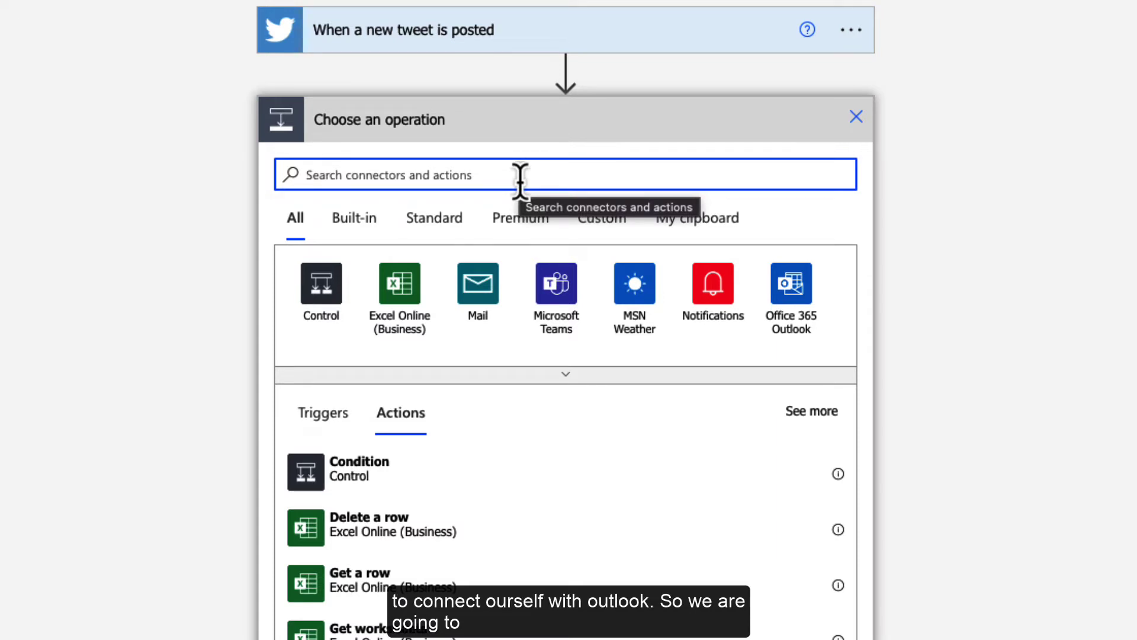
pyautogui.write('ou')
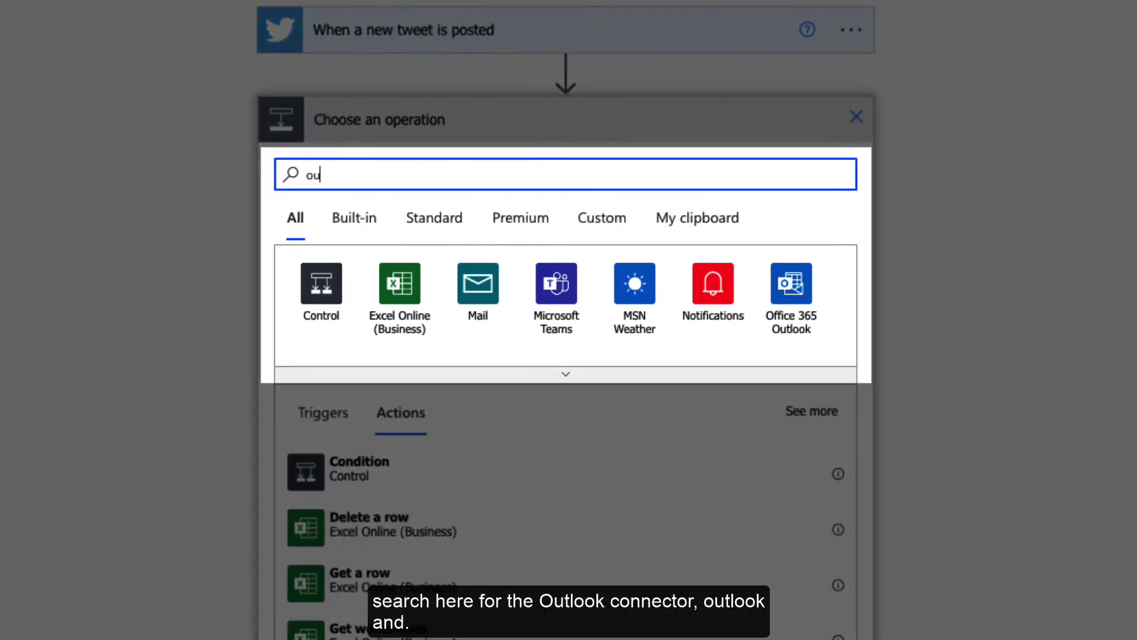
pyautogui.write('tlo')
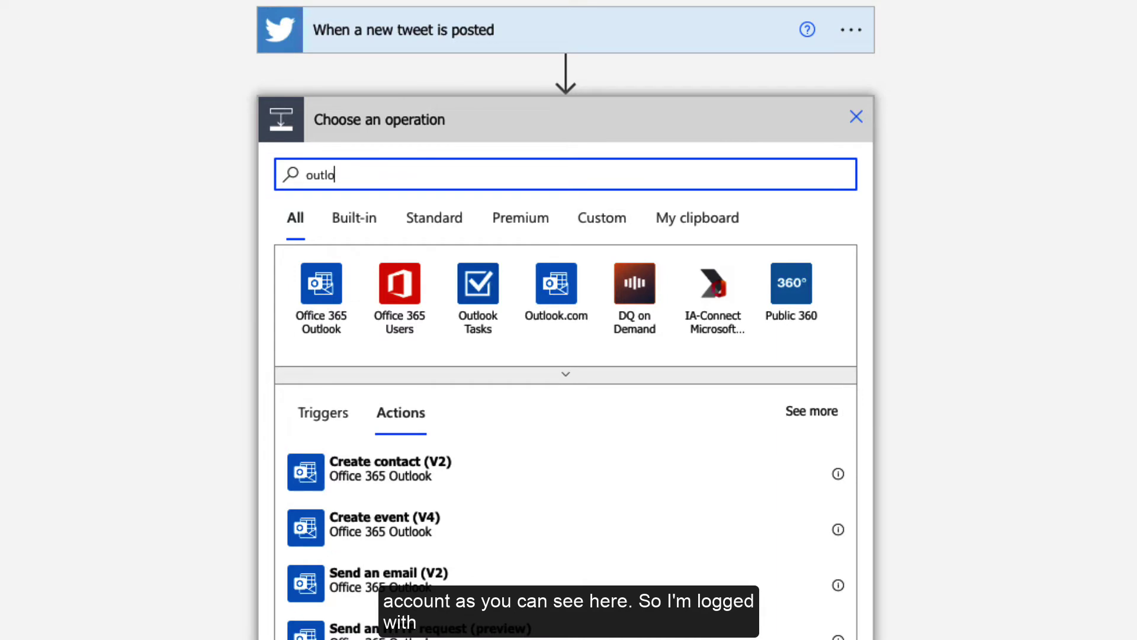
pyautogui.click(322, 305)
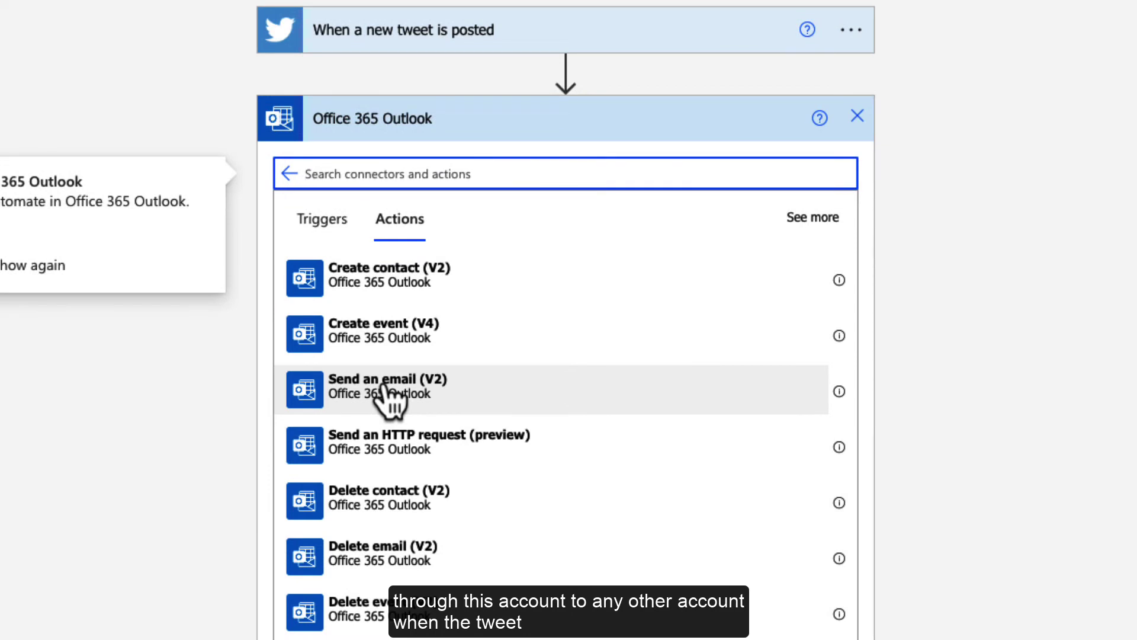
pyautogui.click(383, 386)
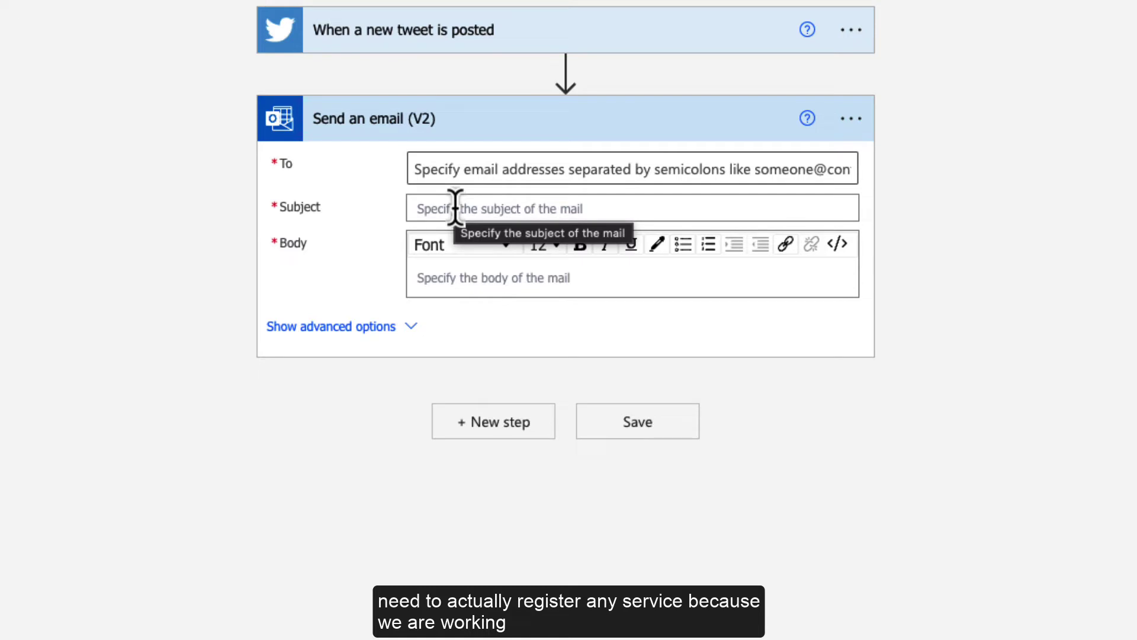
# - Set the email's recipient to the suggested contact found by searching for "me"
pyautogui.click(487, 170)
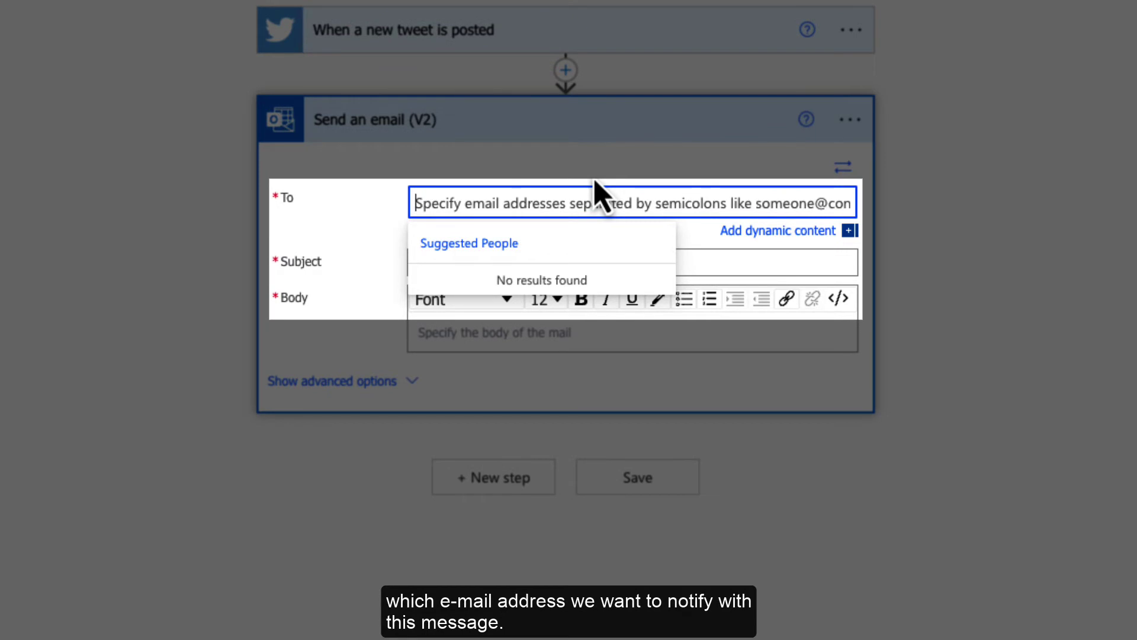
pyautogui.write('me')
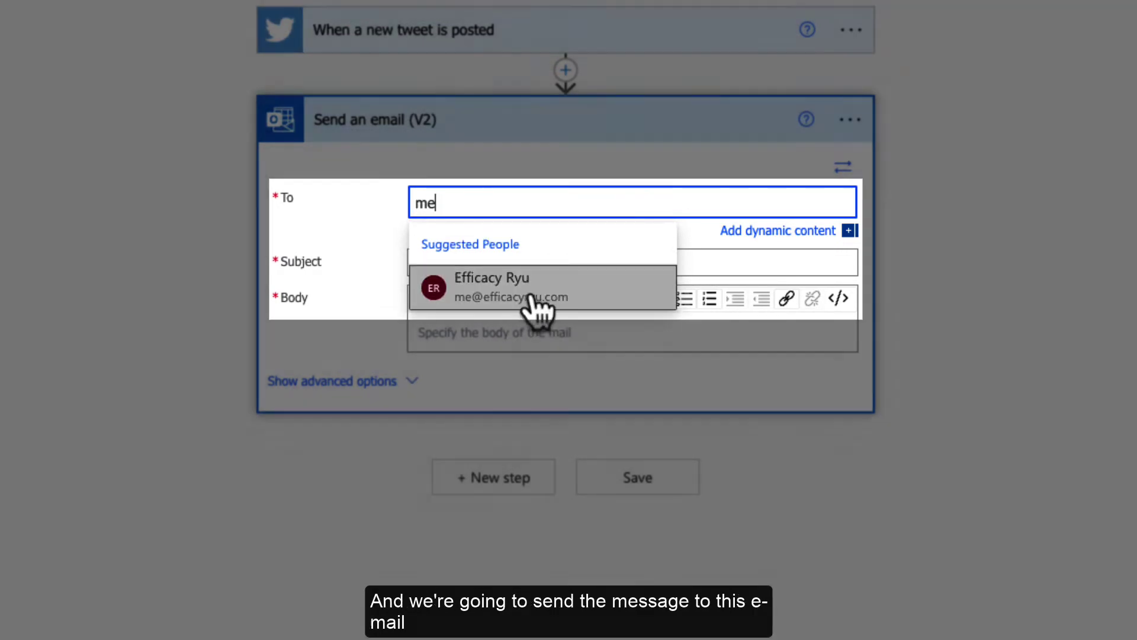
pyautogui.click(536, 299)
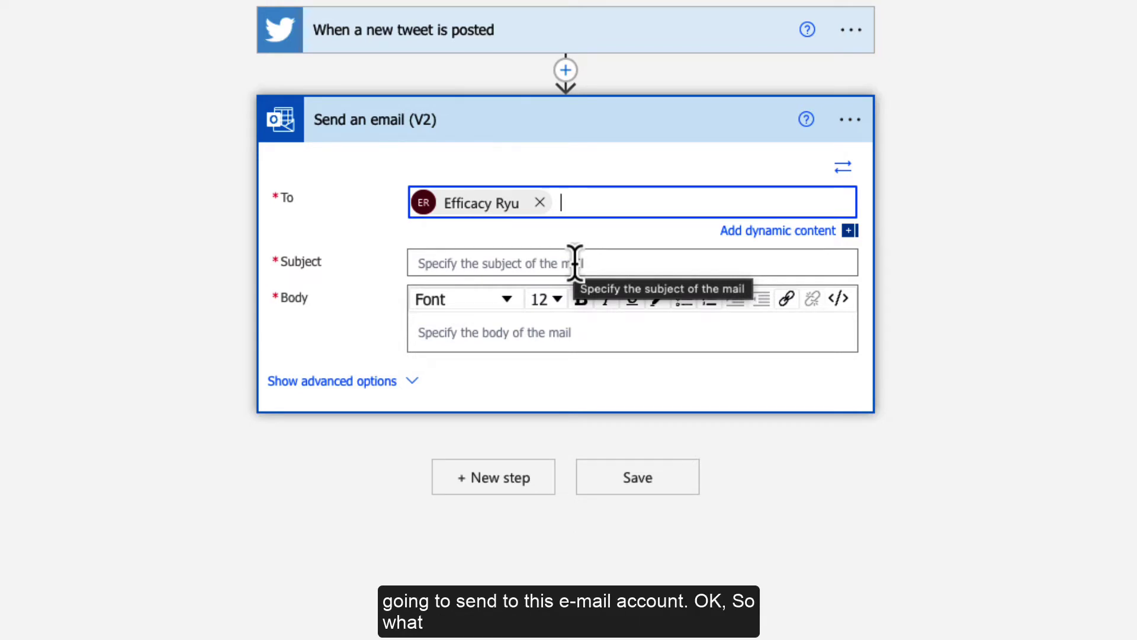
# - Set the email subject to "A new Tweet has been created by the user:" followed by the Tweeted by dynamic value
pyautogui.click(504, 261)
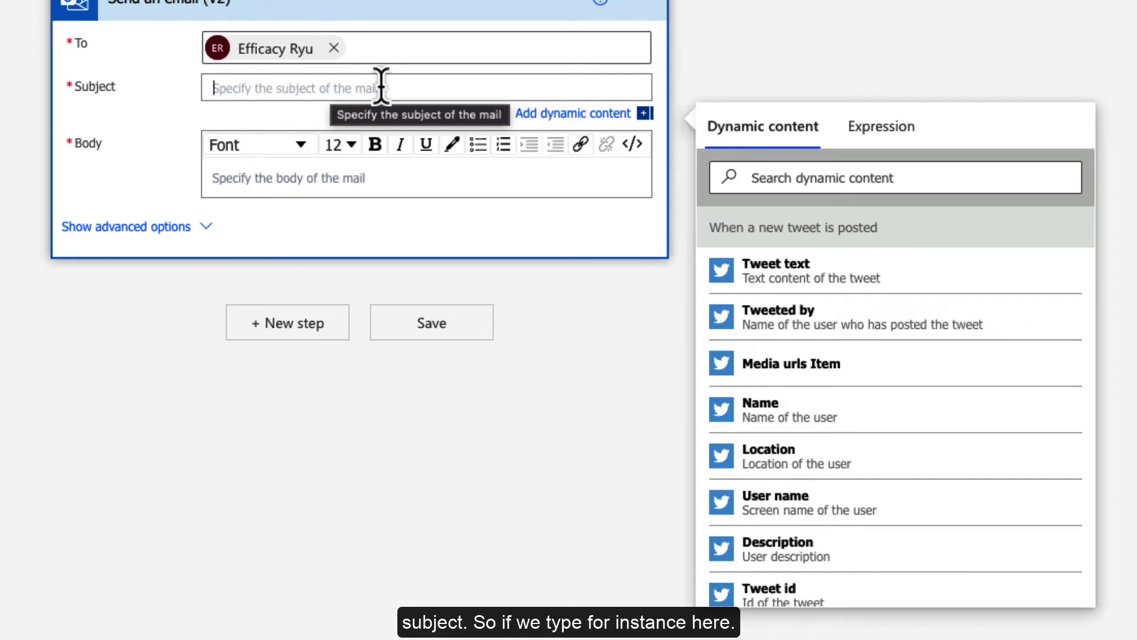
pyautogui.write('A new Tee')
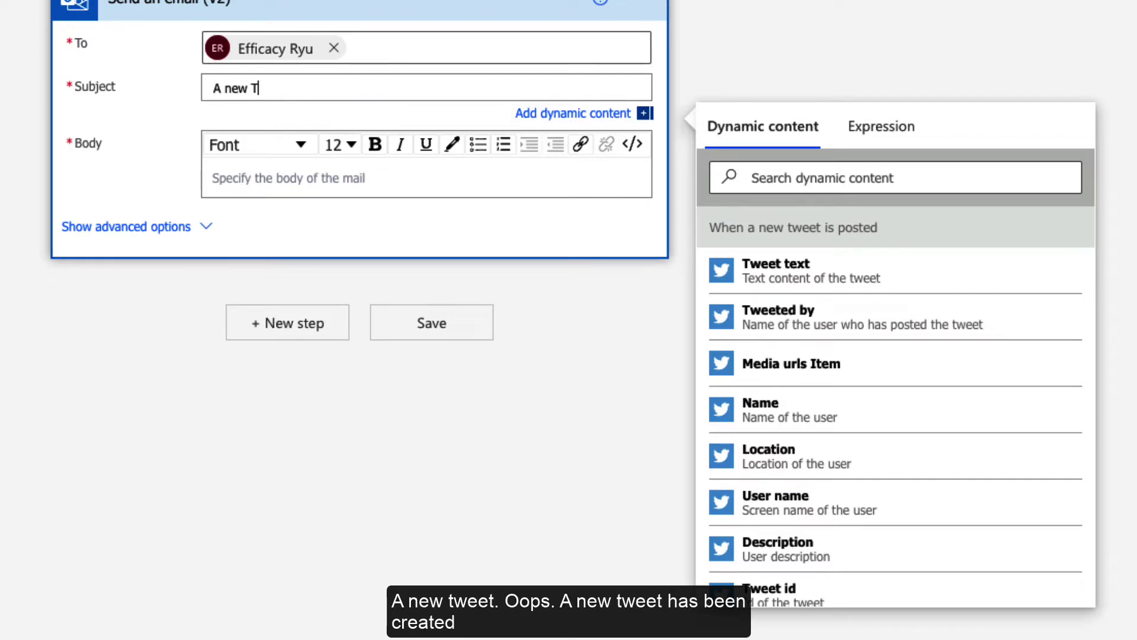
pyautogui.press('BackSpace')
pyautogui.press('BackSpace')
pyautogui.write('weet has been c')
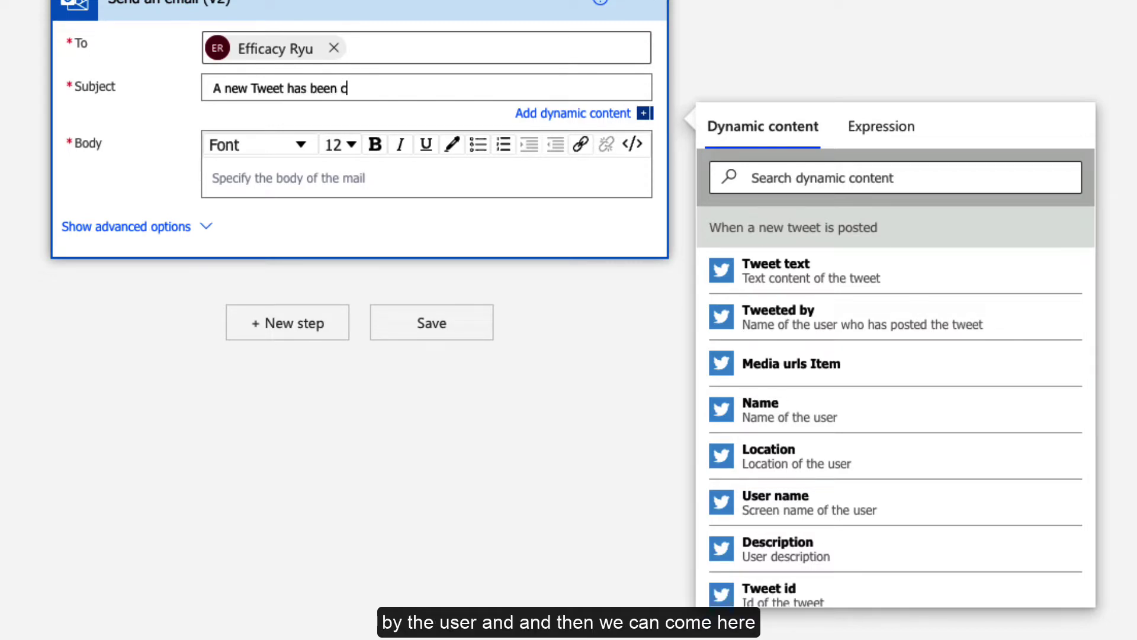
pyautogui.write('reated by the user:')
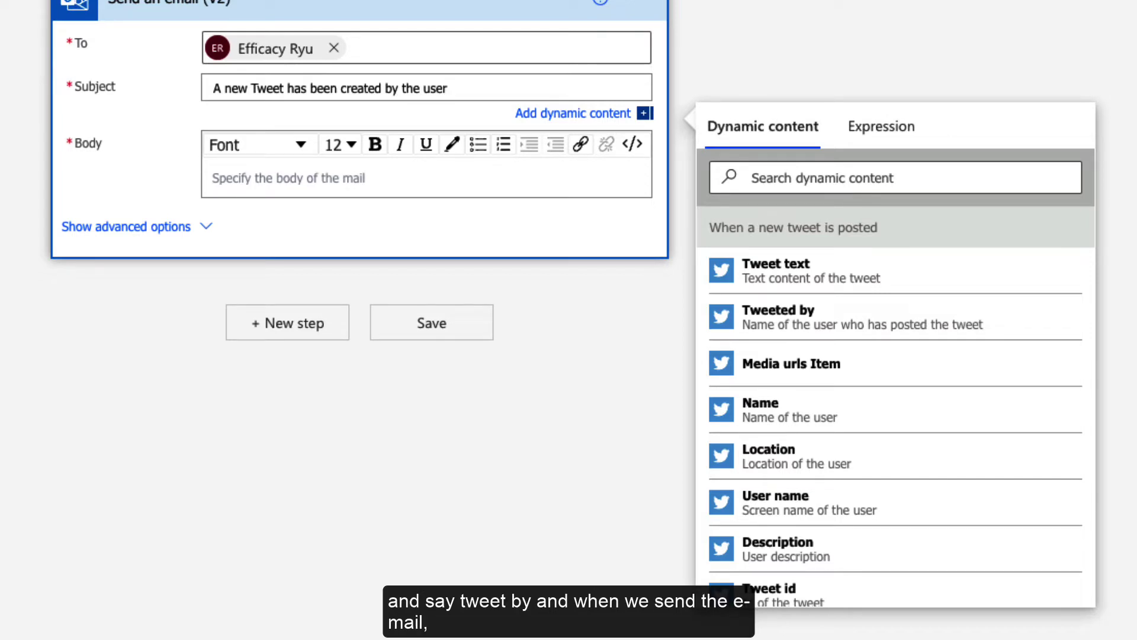
pyautogui.click(806, 323)
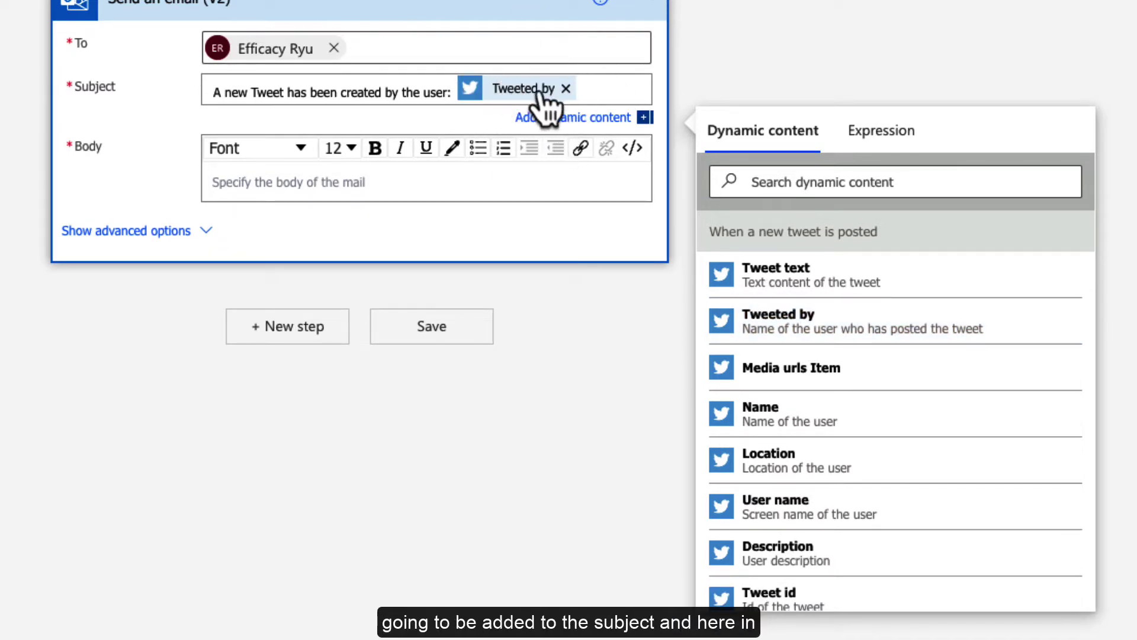
# - Start the email body with "Hello," and a second line reading "the user" followed by the Tweeted by dynamic value and a comma
pyautogui.click(354, 181)
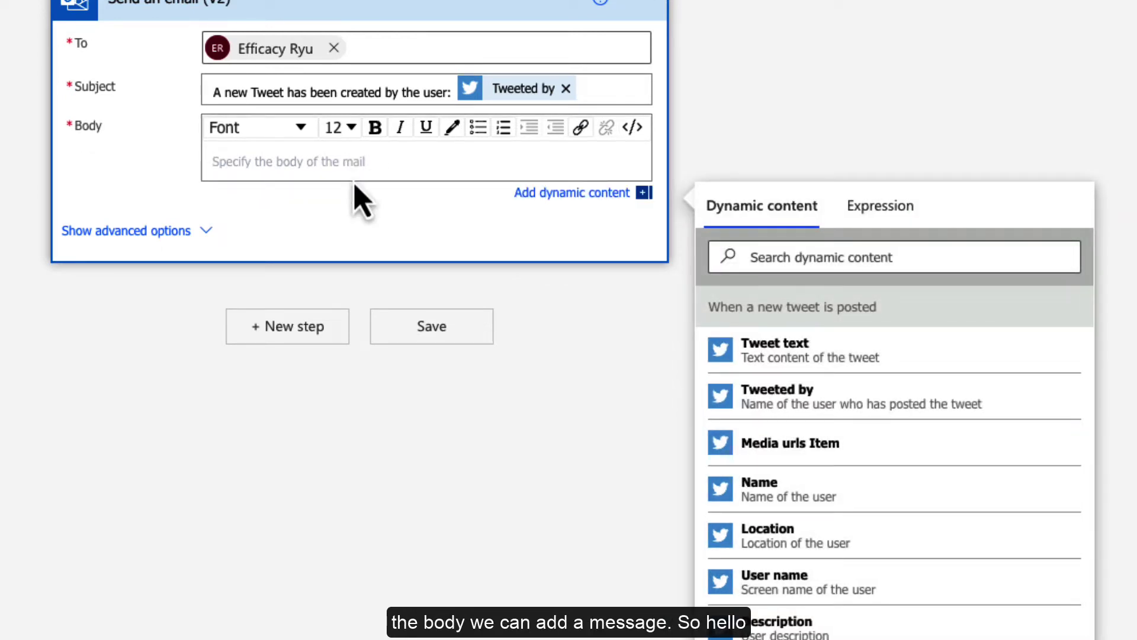
pyautogui.write('Hello,')
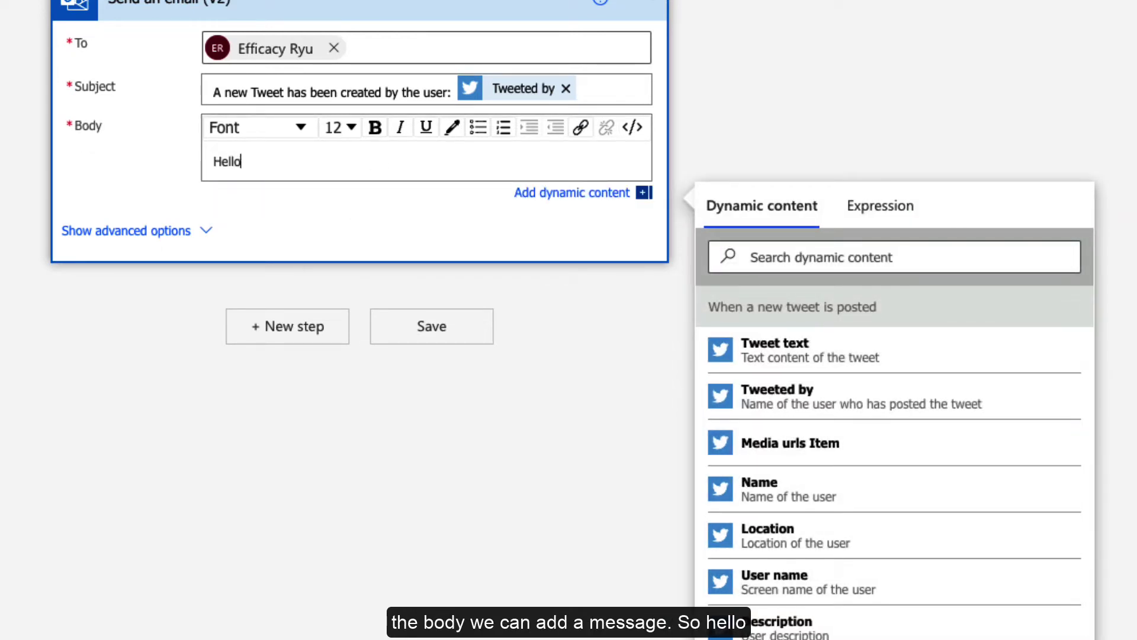
pyautogui.press('Return')
pyautogui.write('the user')
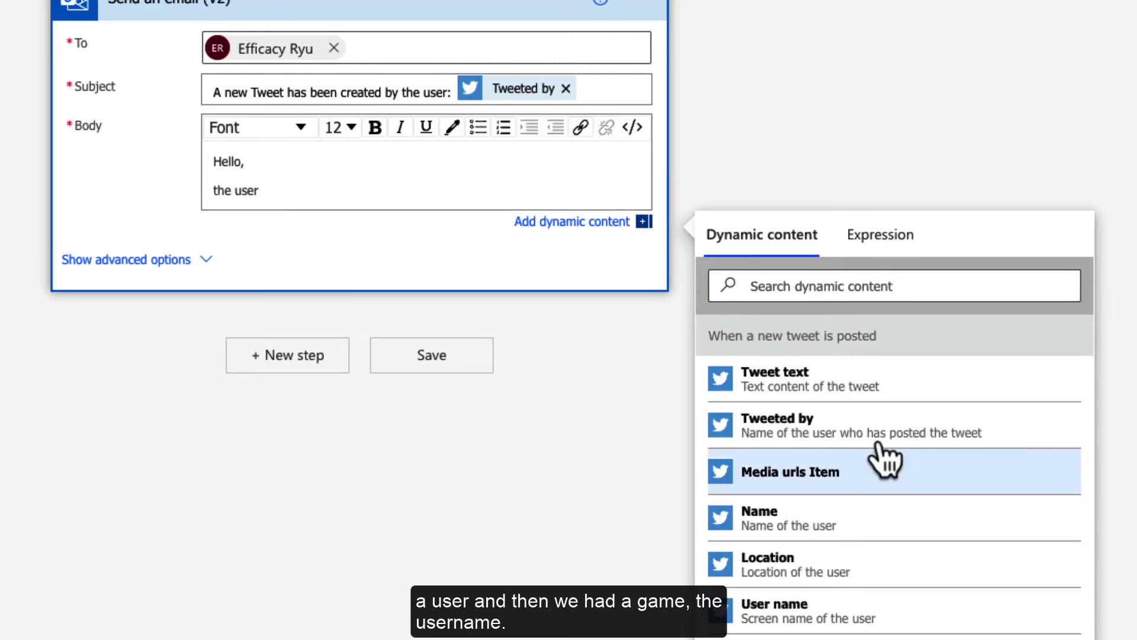
pyautogui.click(829, 442)
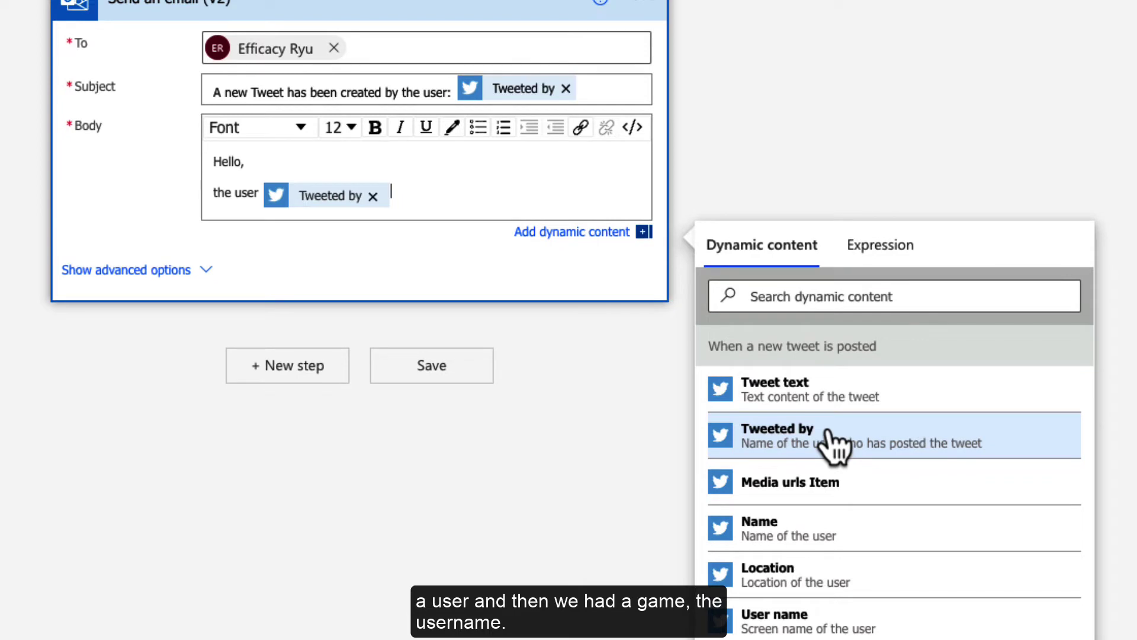
pyautogui.write(',')
# - Add the line "has posted the following Tweet:" to the email body, with the Tweet text dynamic value on the line below
pyautogui.press('Return')
pyautogui.write('has ')
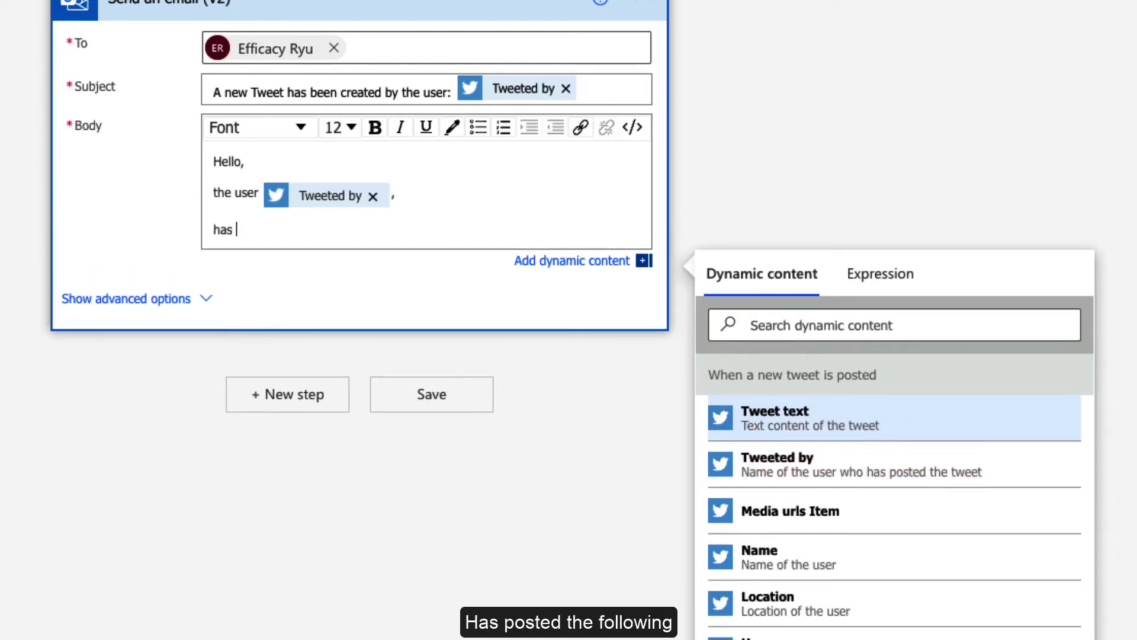
pyautogui.write('posted the following ')
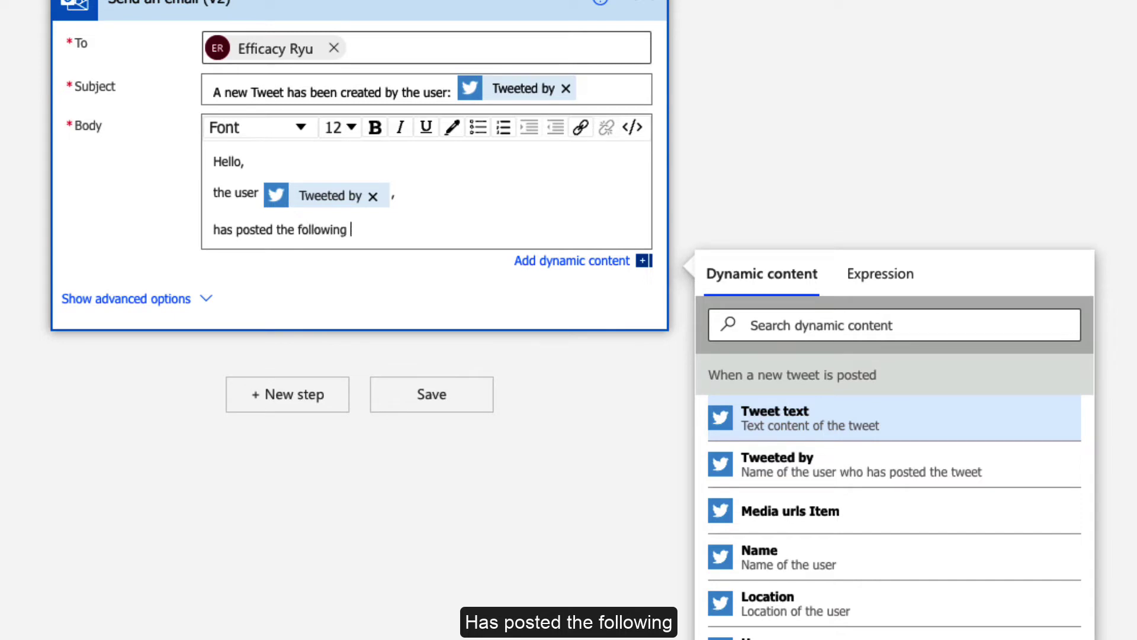
pyautogui.write('Tweet')
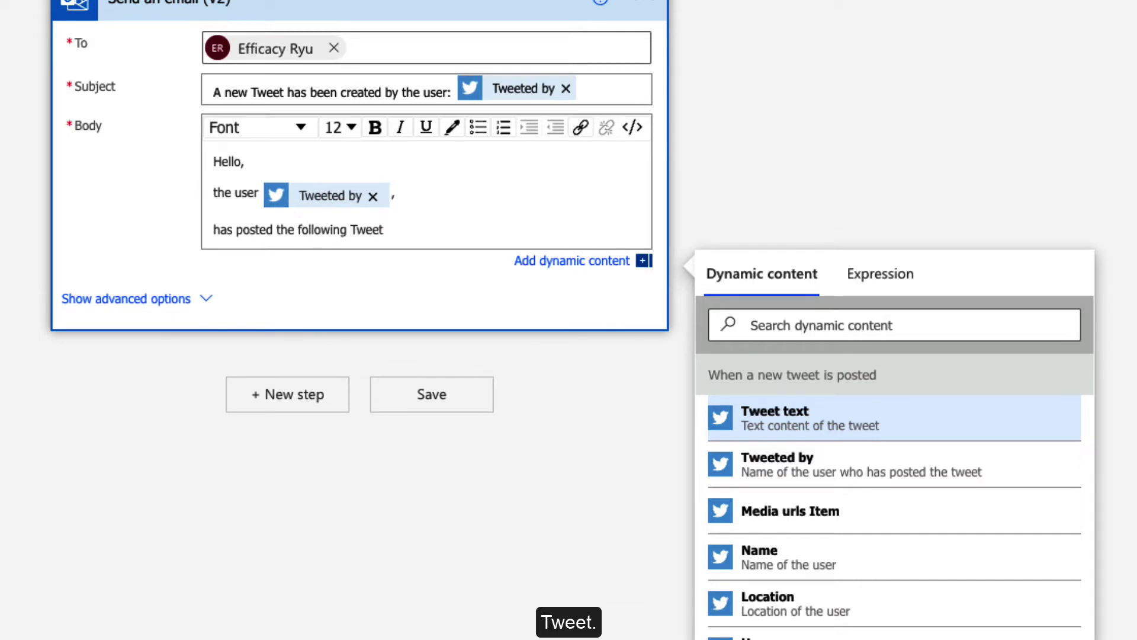
pyautogui.write(':')
pyautogui.press('Return')
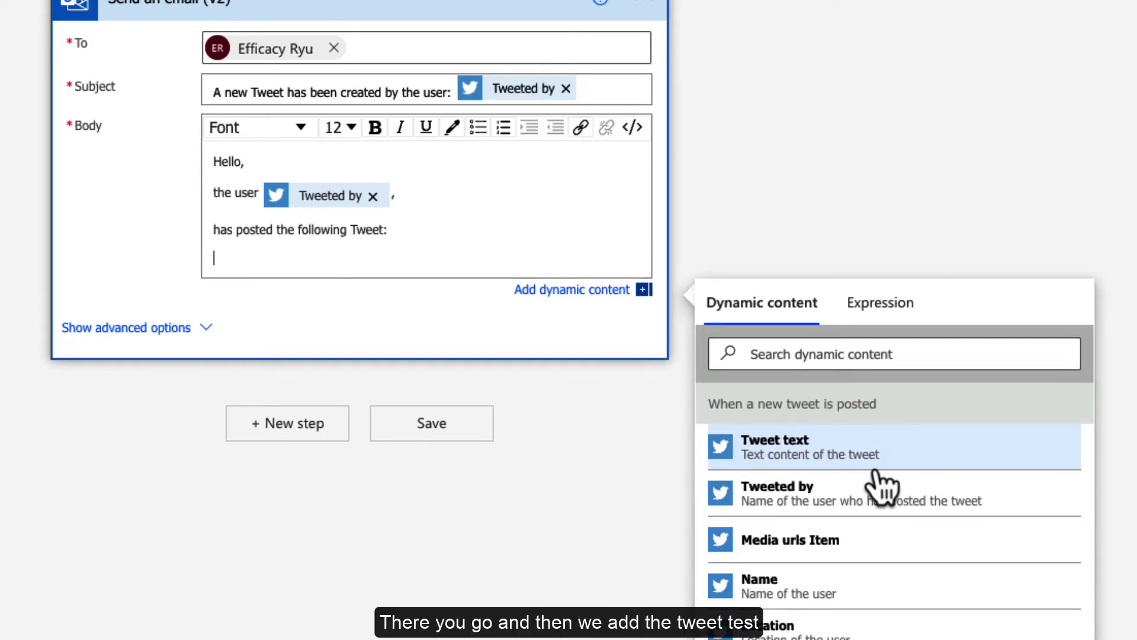
pyautogui.click(790, 467)
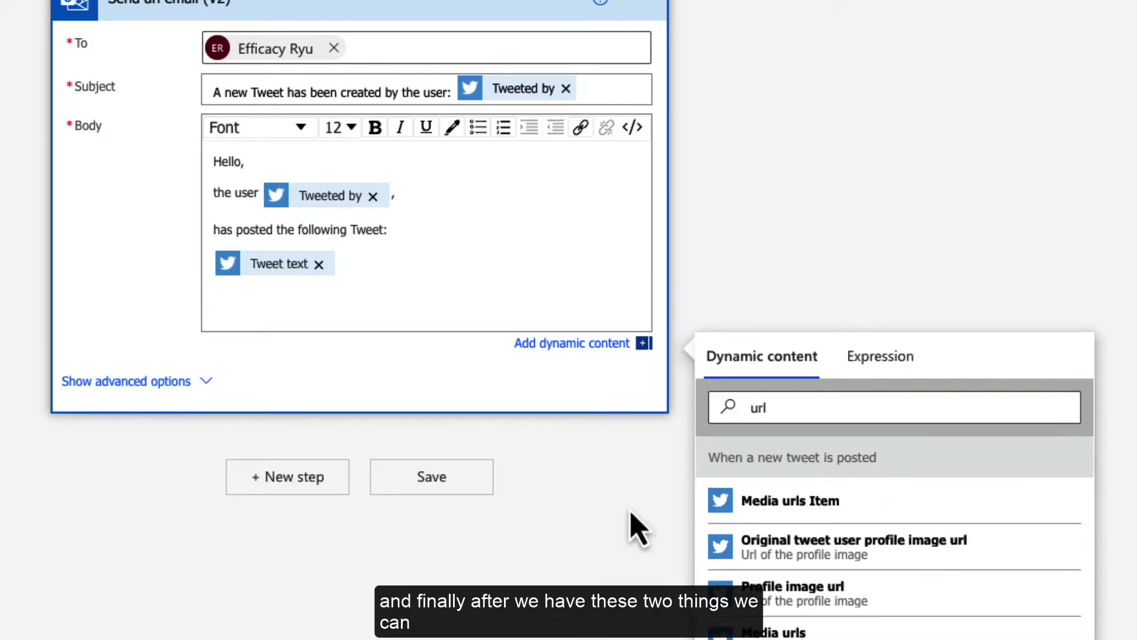
pyautogui.click(630, 525)
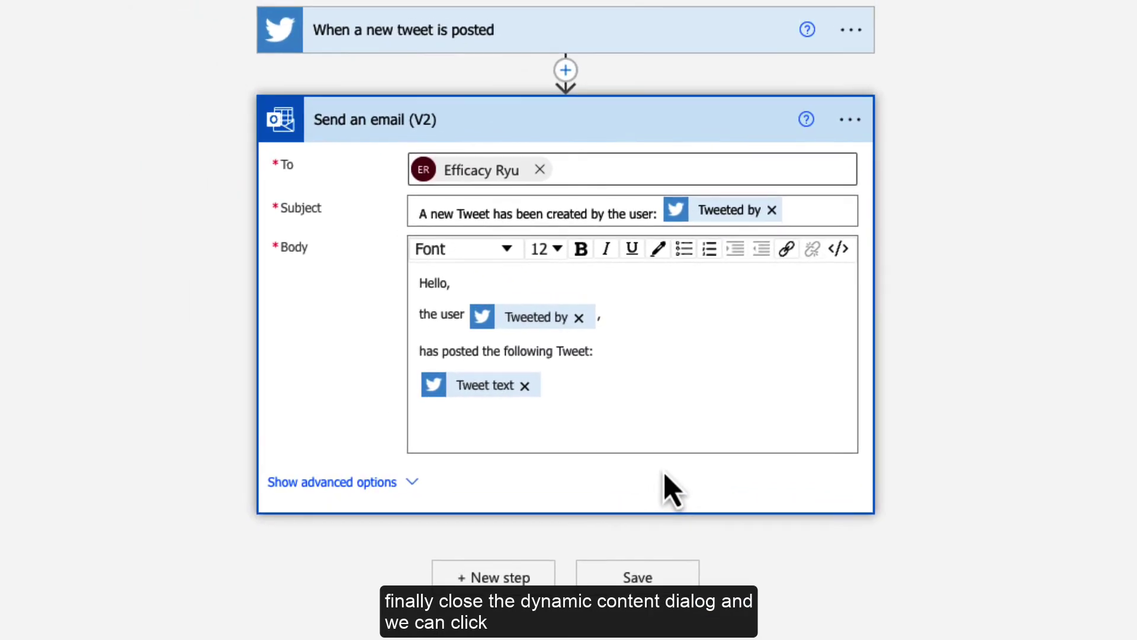
# - Save the flow and review its errors and warnings with the Flow checker
pyautogui.click(629, 586)
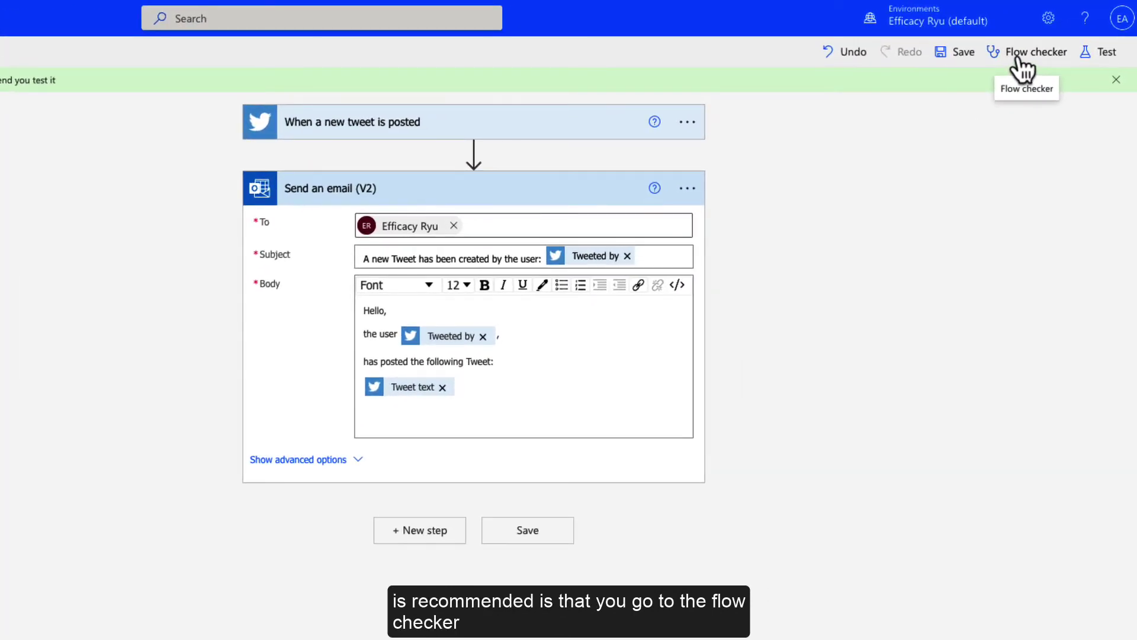
pyautogui.click(1018, 56)
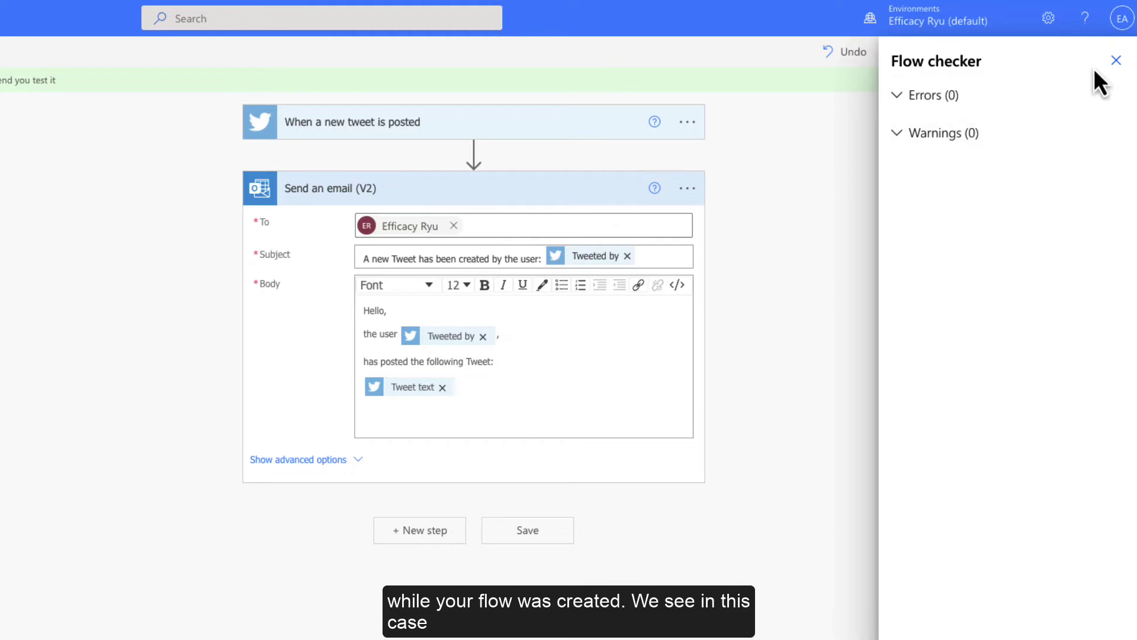
pyautogui.click(1116, 59)
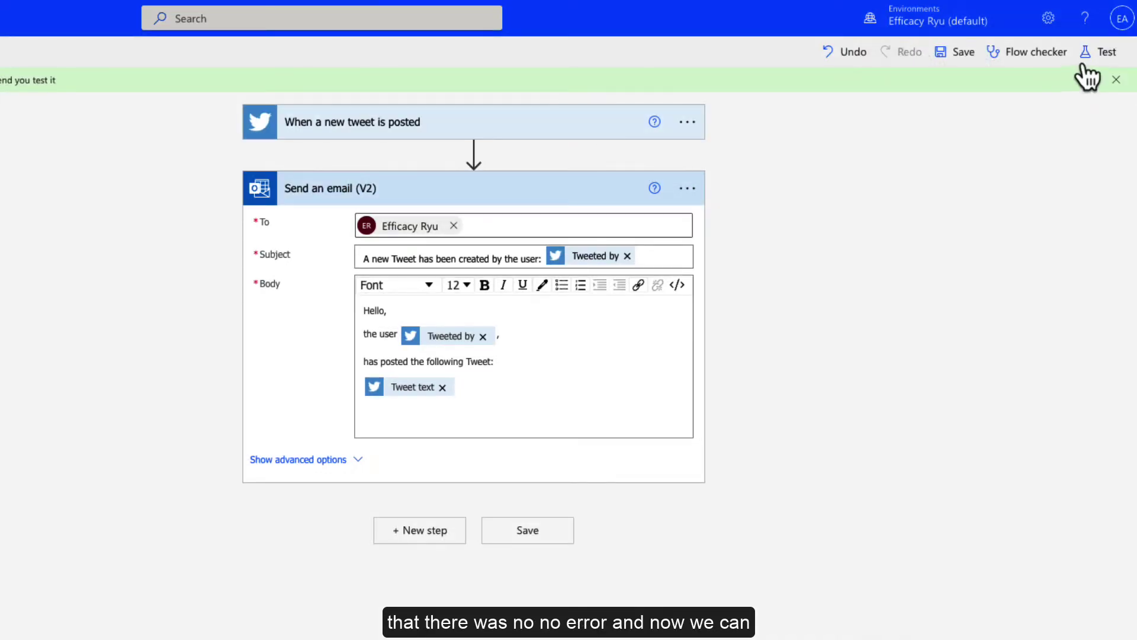
# - Start a test of the flow using the Manually option
pyautogui.click(1087, 57)
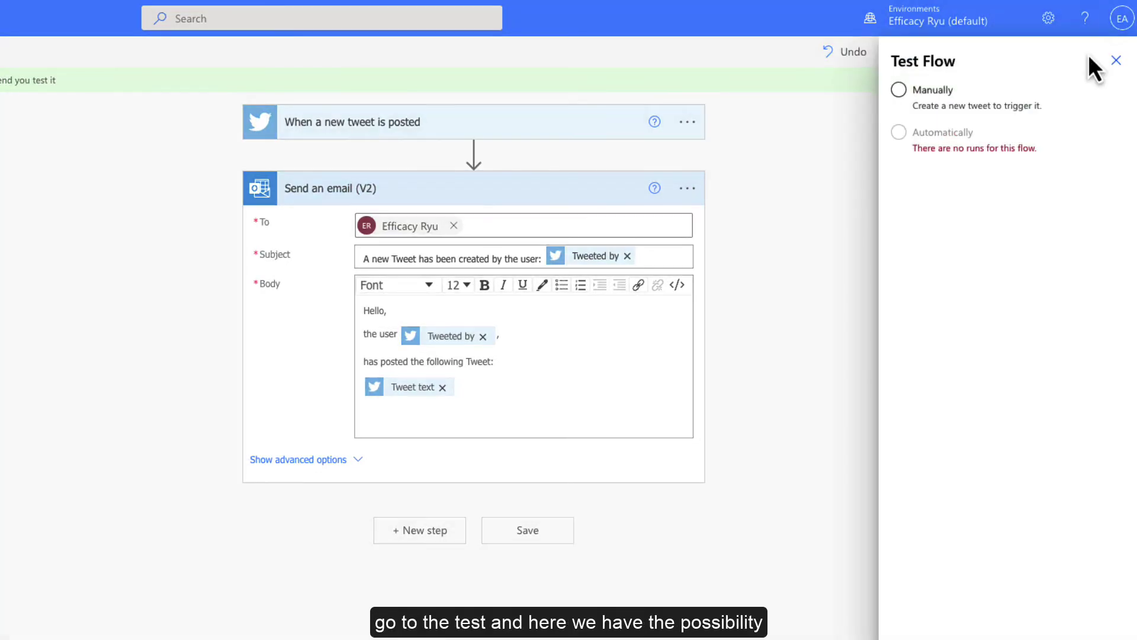
pyautogui.click(938, 118)
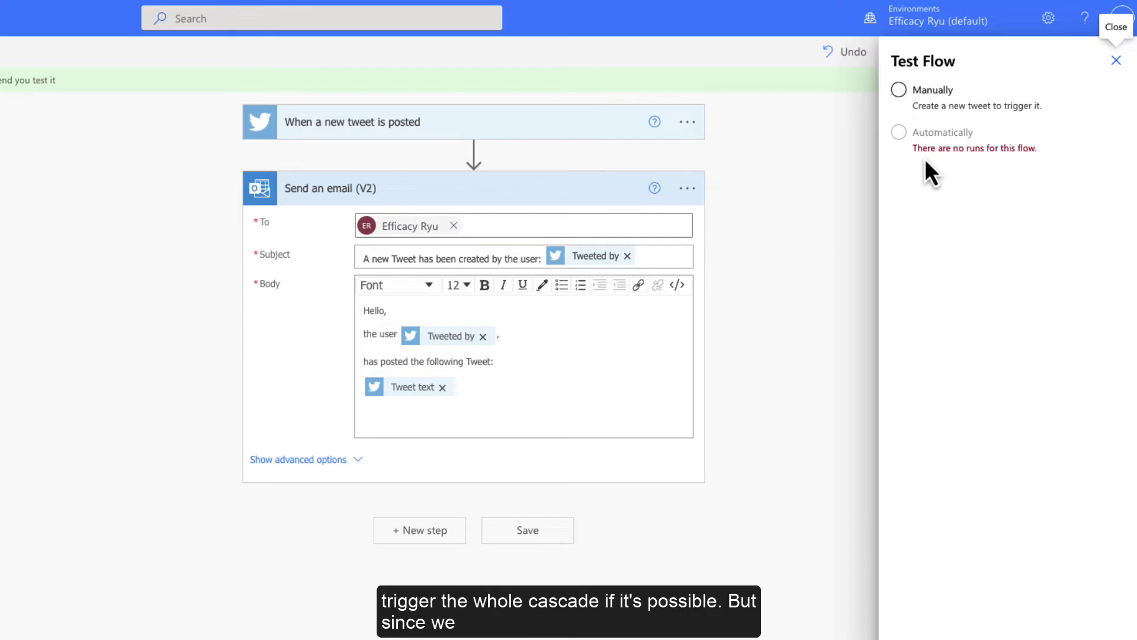
pyautogui.click(916, 100)
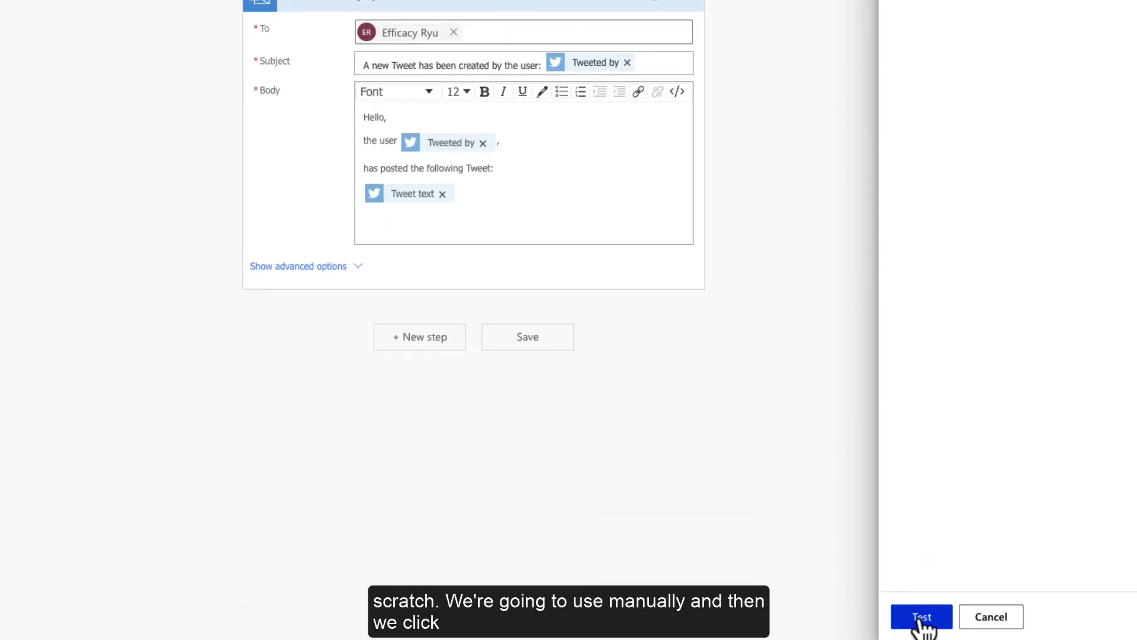
pyautogui.click(920, 627)
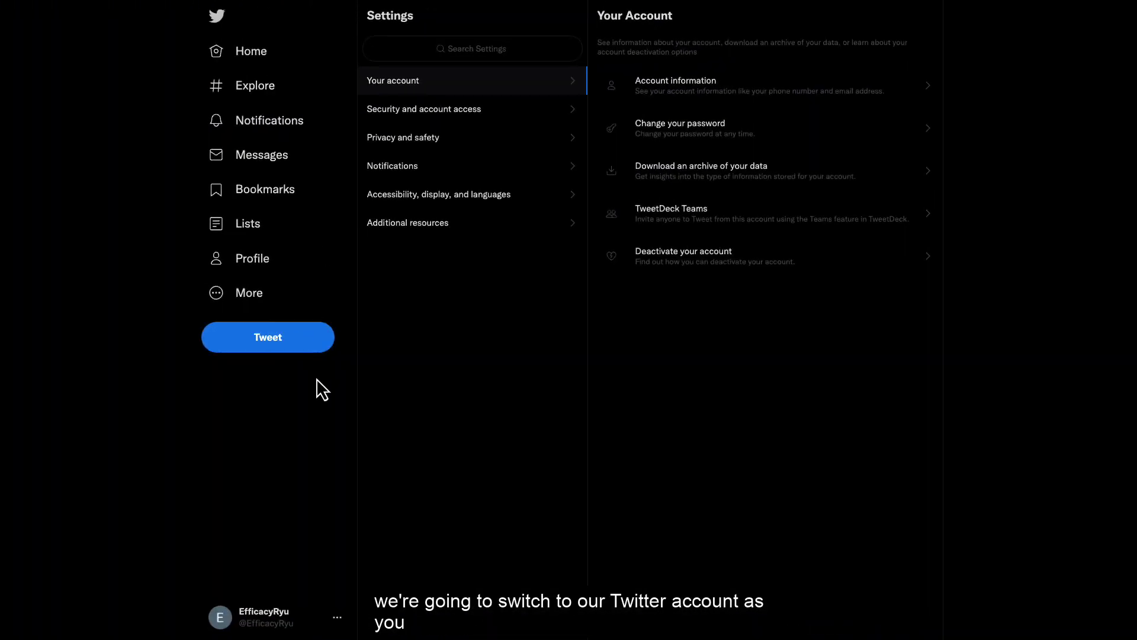
# - Switch to Twitter and post the tweet "Hello, we are creating a test Tweet, with the hashtag #lowcodenocode"
pyautogui.click(274, 343)
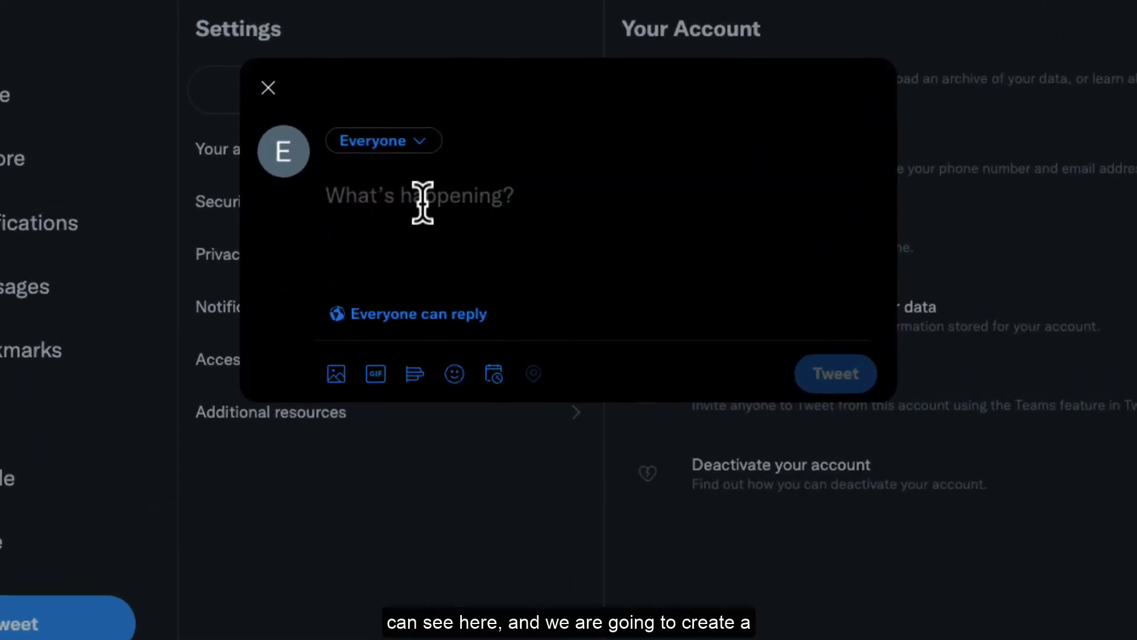
pyautogui.click(423, 202)
pyautogui.write('Hello, ')
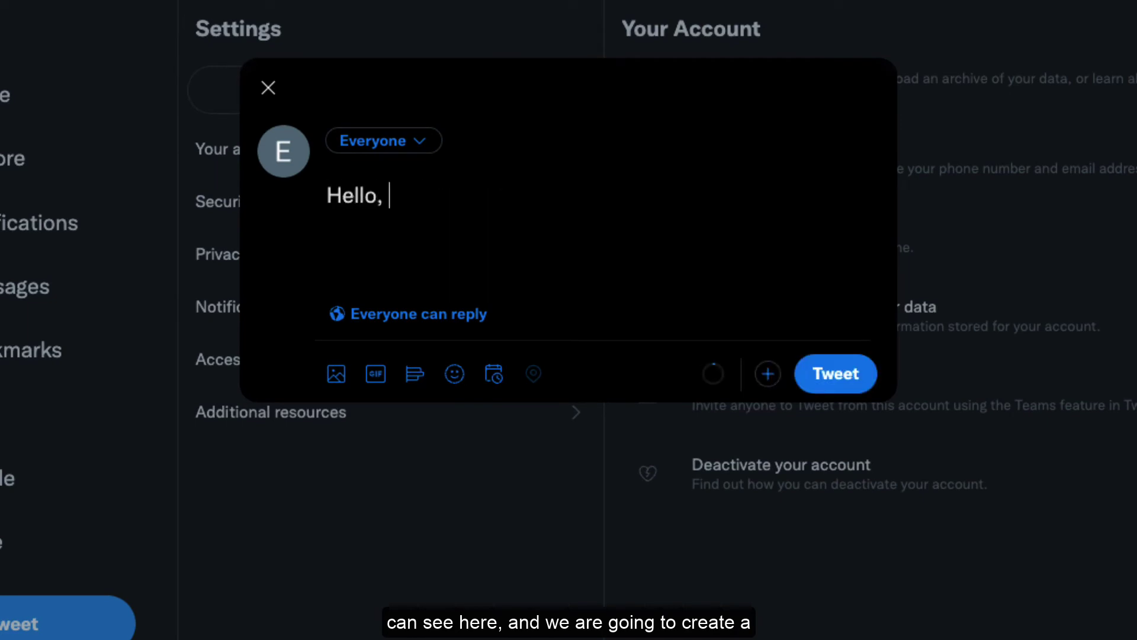
pyautogui.write('we are creat')
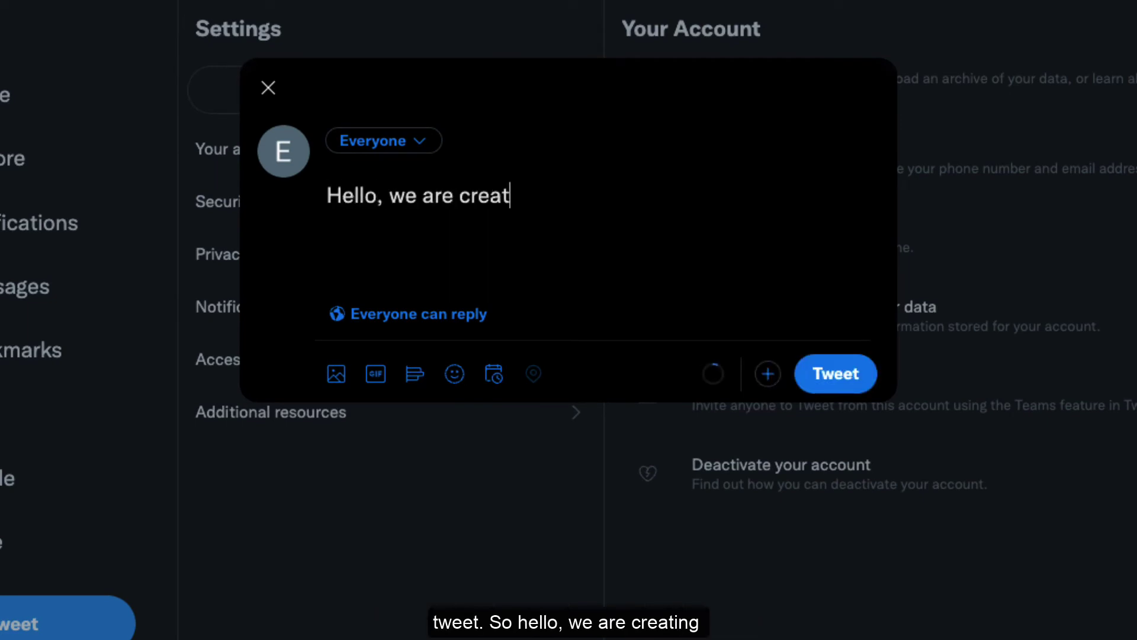
pyautogui.write('ing a t')
pyautogui.write('est')
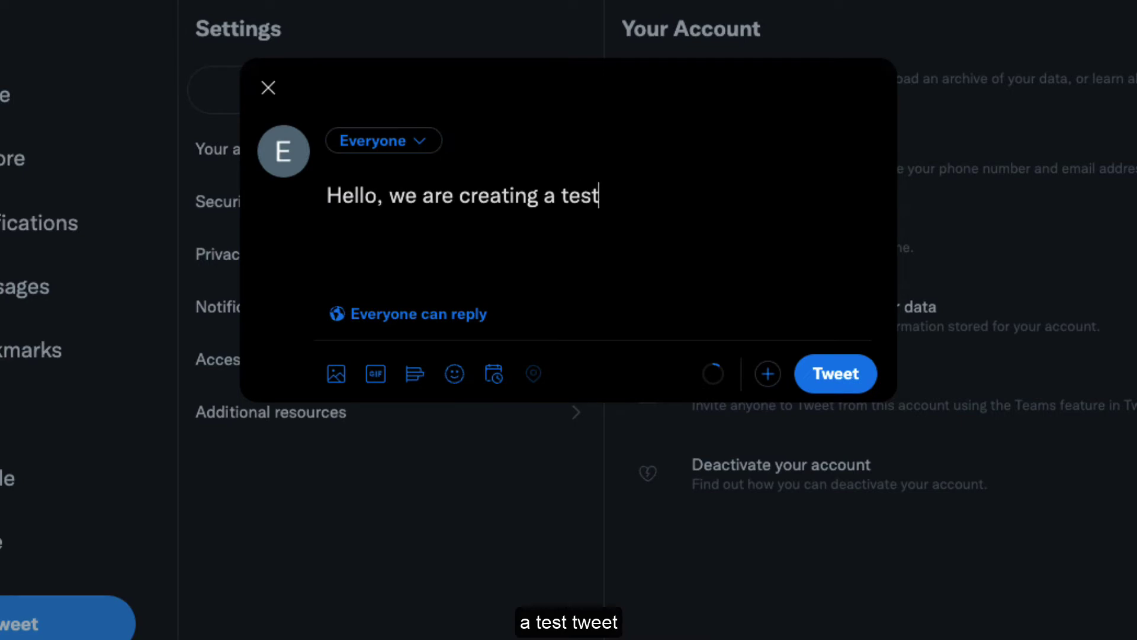
pyautogui.write(' Tweet, ')
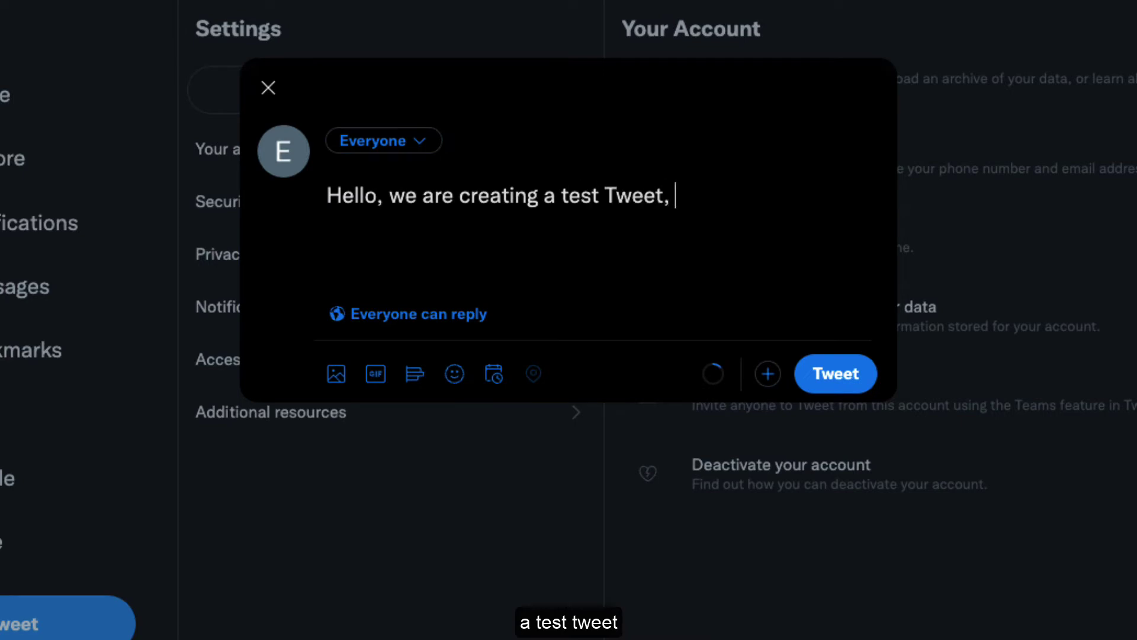
pyautogui.write('with the has')
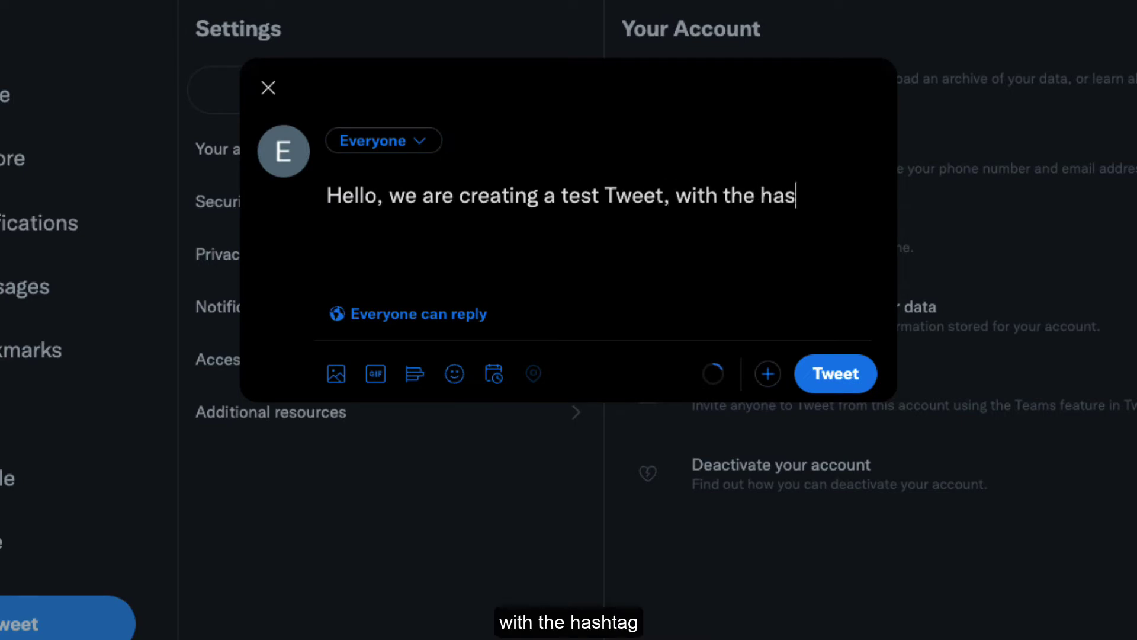
pyautogui.write('htag #')
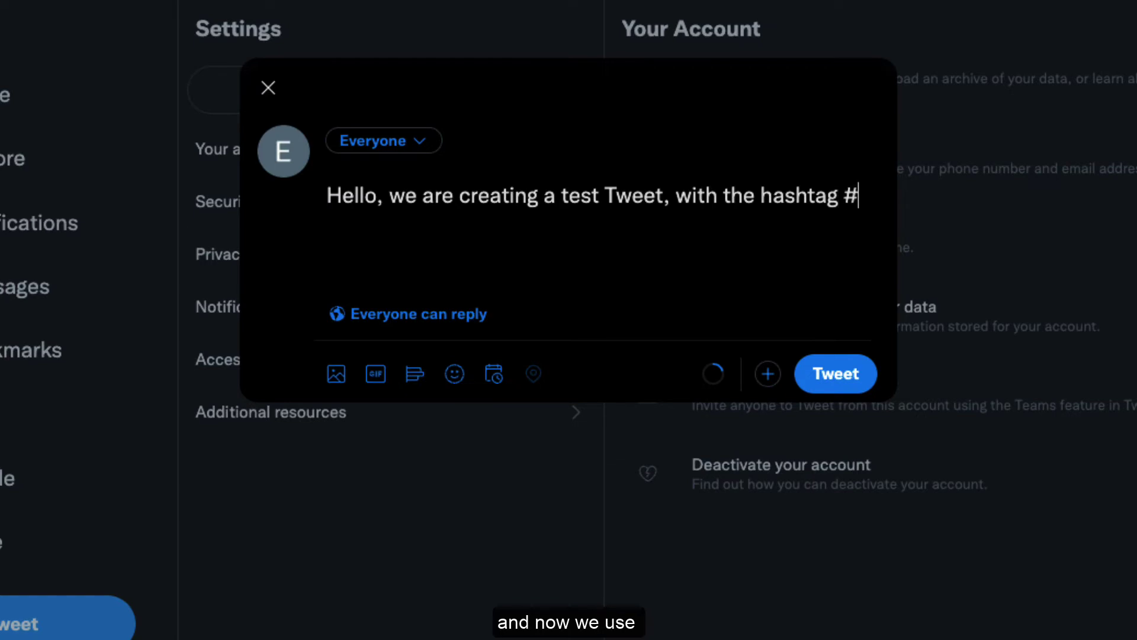
pyautogui.write('low')
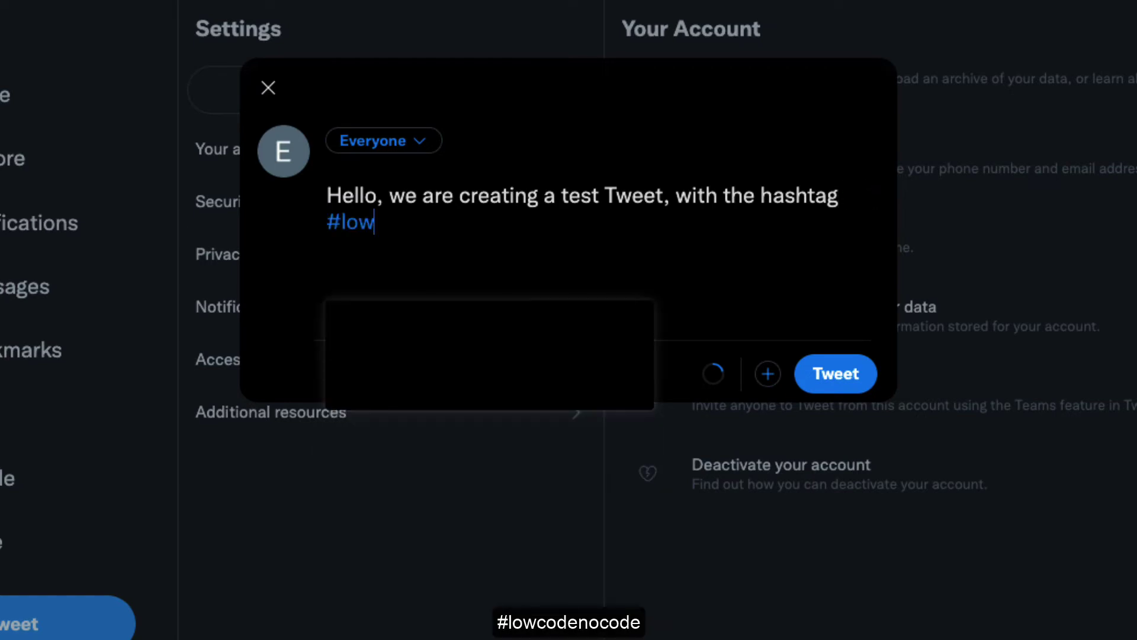
pyautogui.write('codenocode')
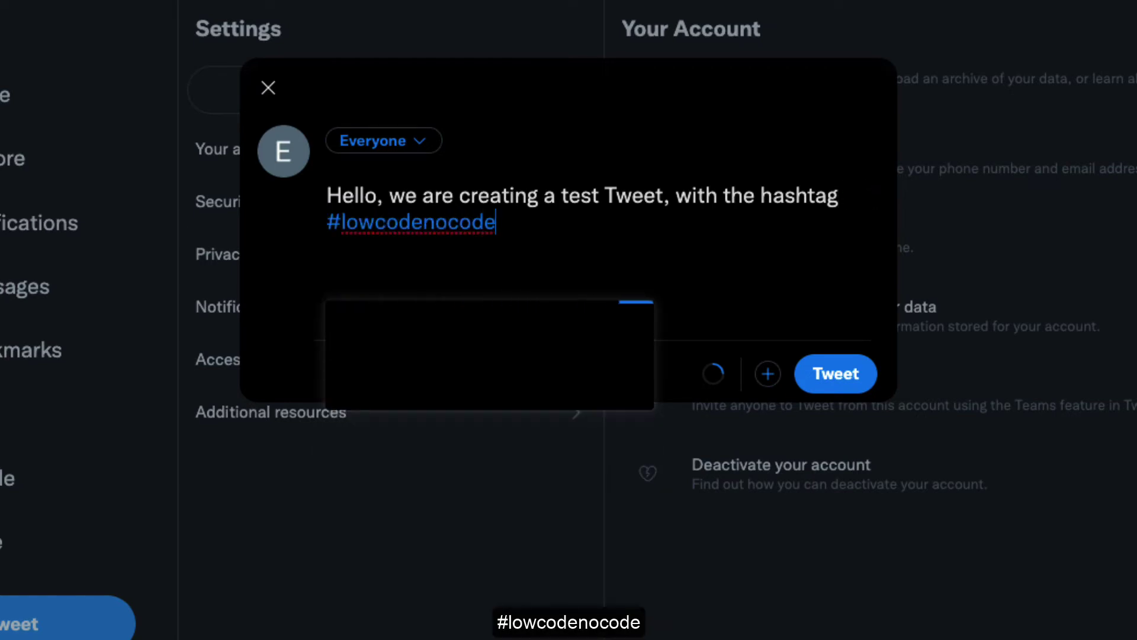
pyautogui.click(837, 381)
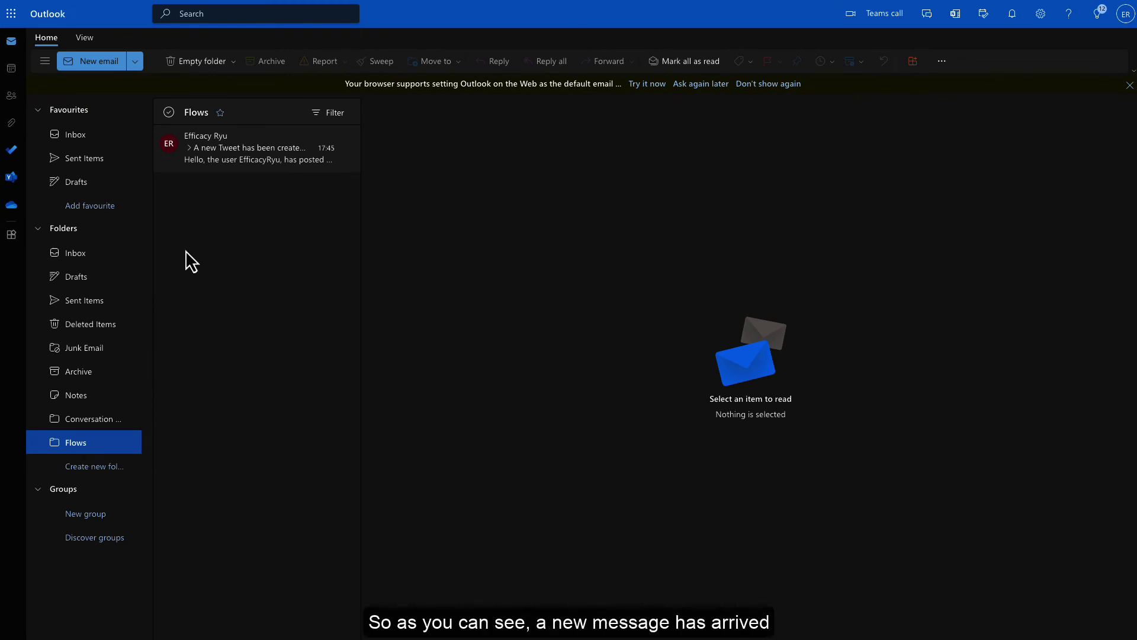
# - Examine the notification email in Outlook and compare it with the Send an email (V2) inputs of the test run in Power Automate
pyautogui.click(240, 148)
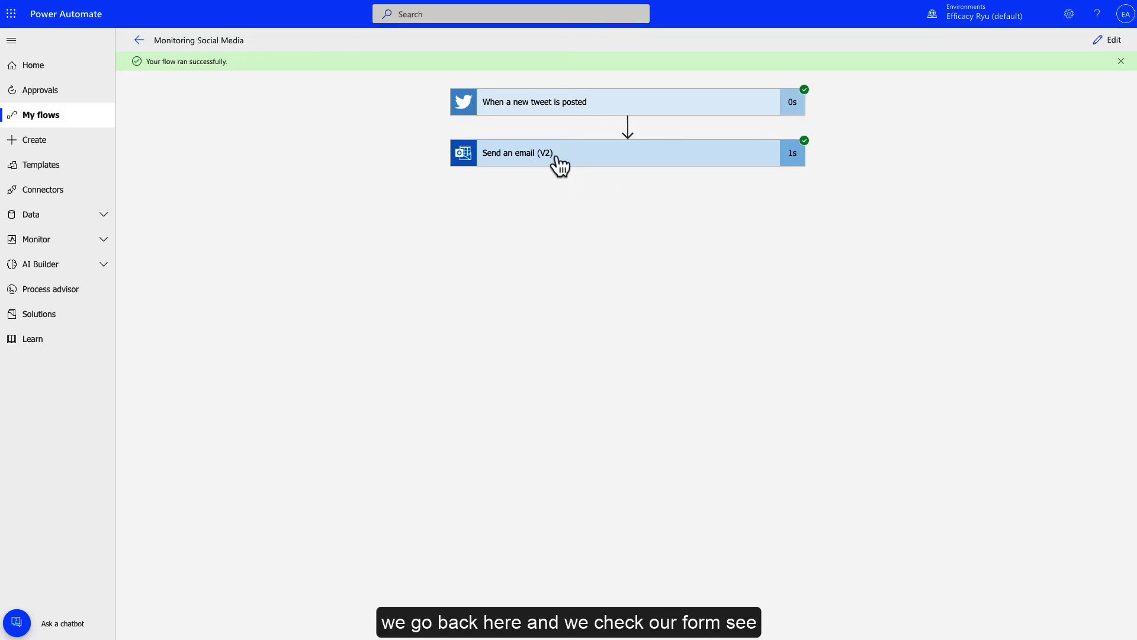
pyautogui.click(557, 161)
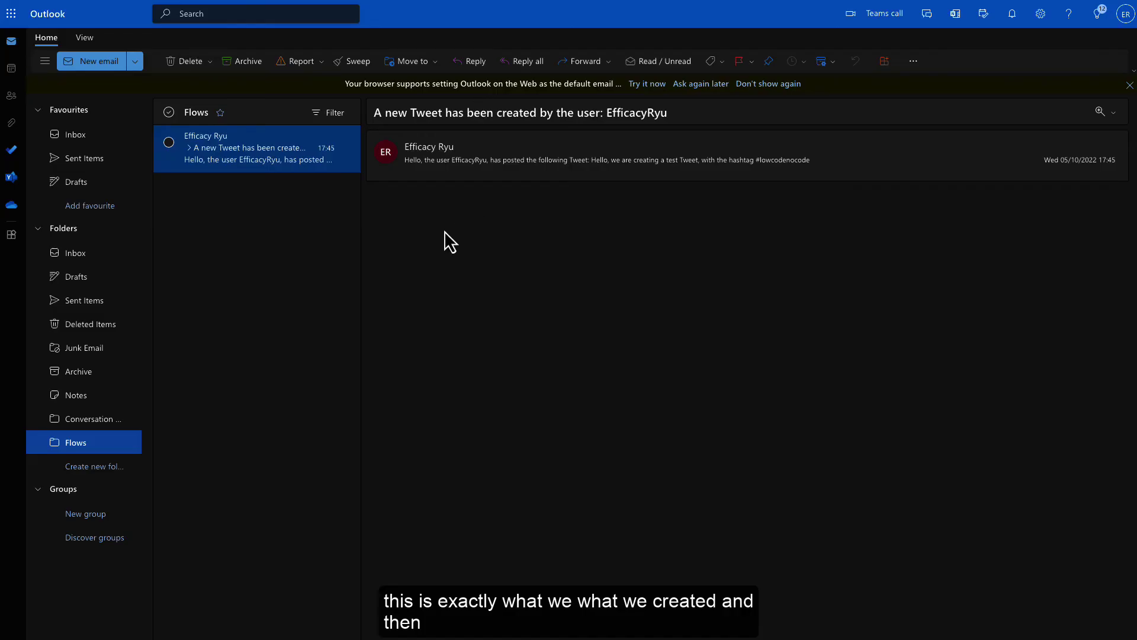
pyautogui.click(487, 159)
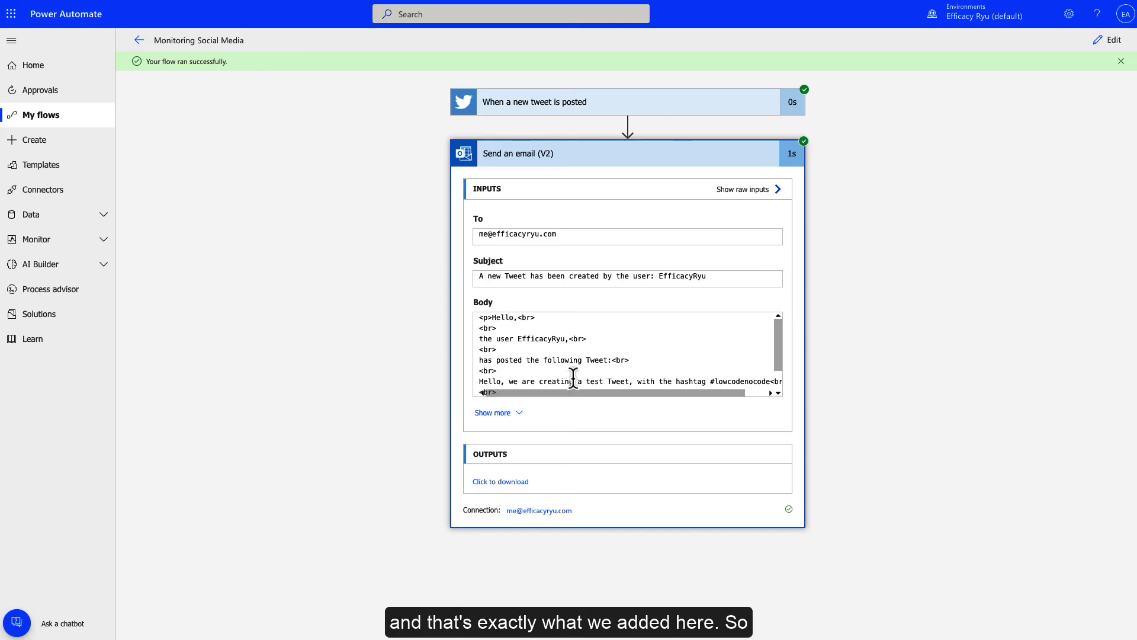
pyautogui.scroll(-2, 573, 377)
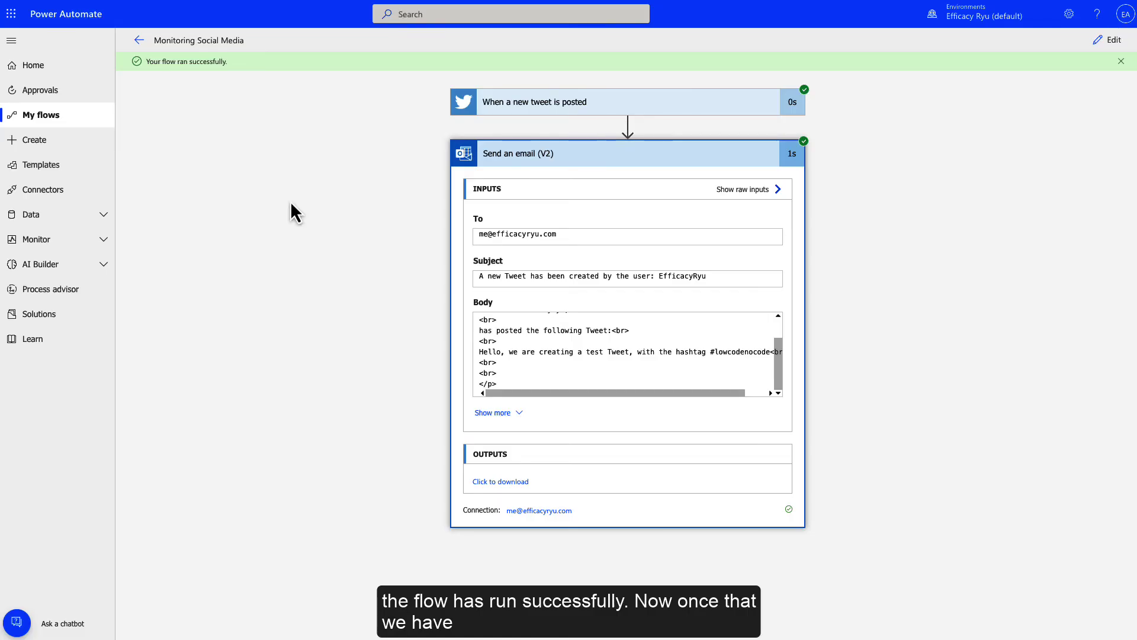
# - Return to the overview of the Monitoring Social Media flow and dismiss the ready-to-go notice to review its details and run history
pyautogui.click(140, 41)
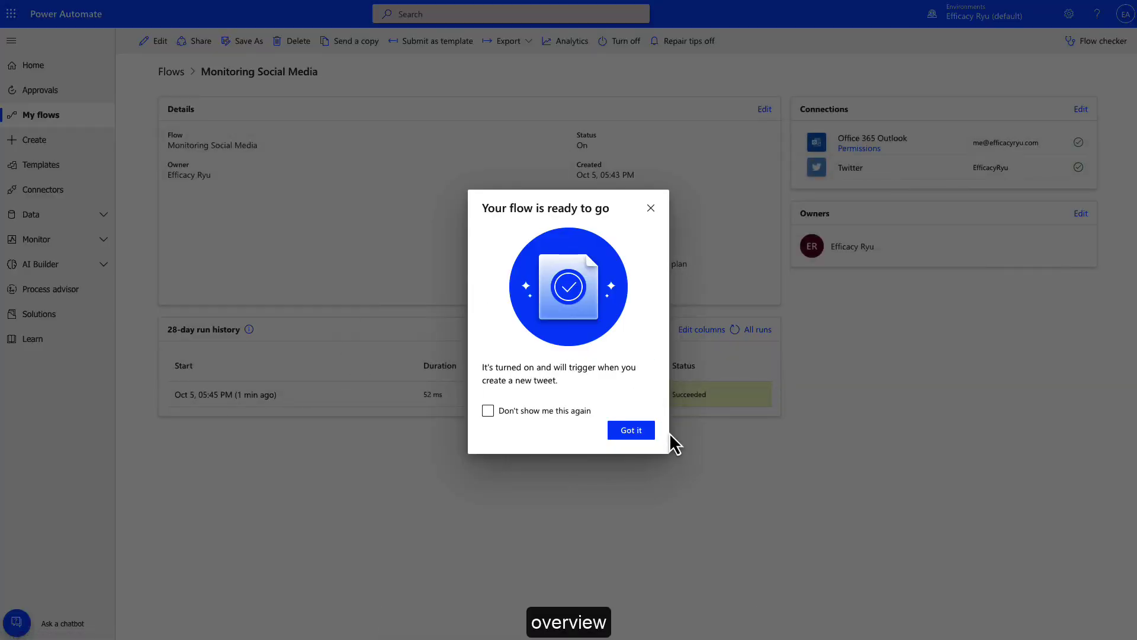
pyautogui.click(631, 430)
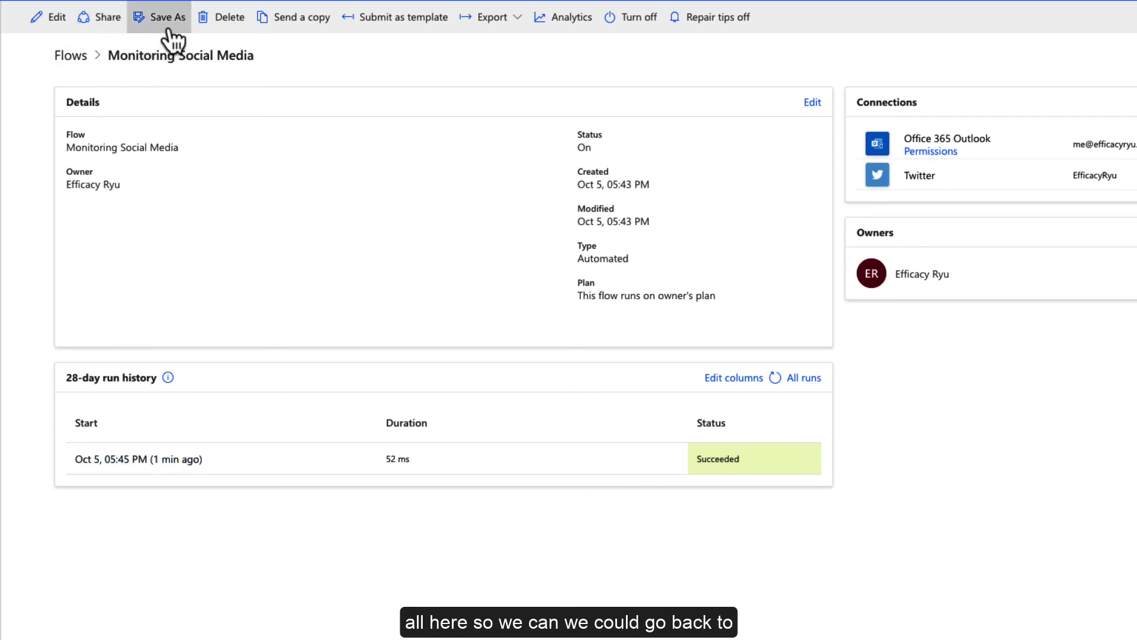
# - Reopen the flow for editing, test it automatically with the recently used successful trigger, and return to the flow's overview
pyautogui.click(51, 18)
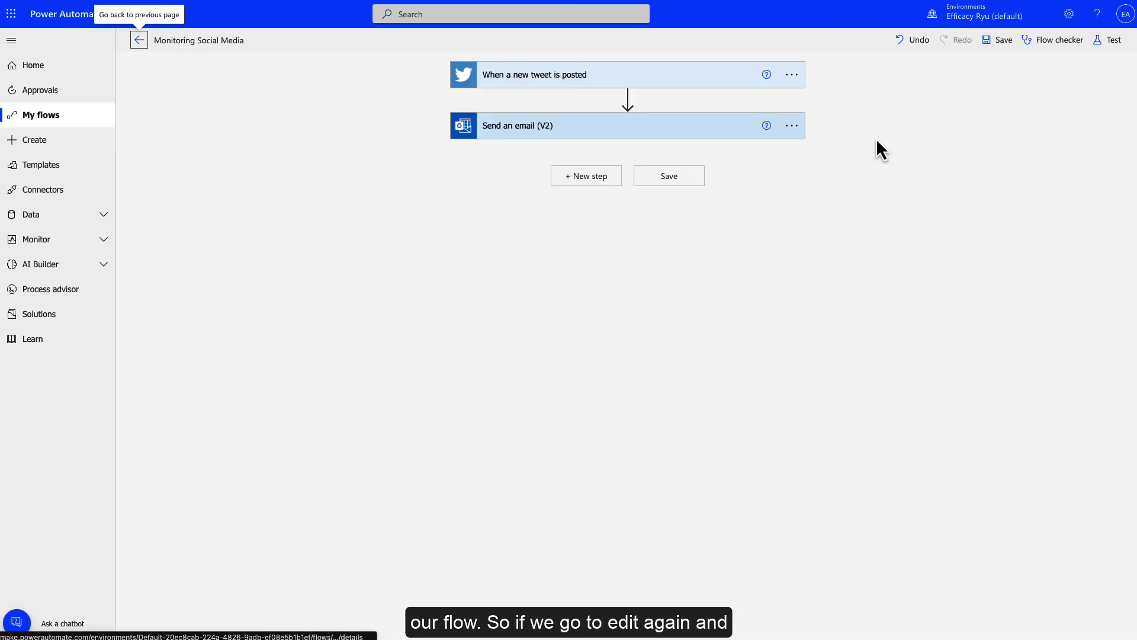
pyautogui.click(1108, 43)
pyautogui.click(971, 102)
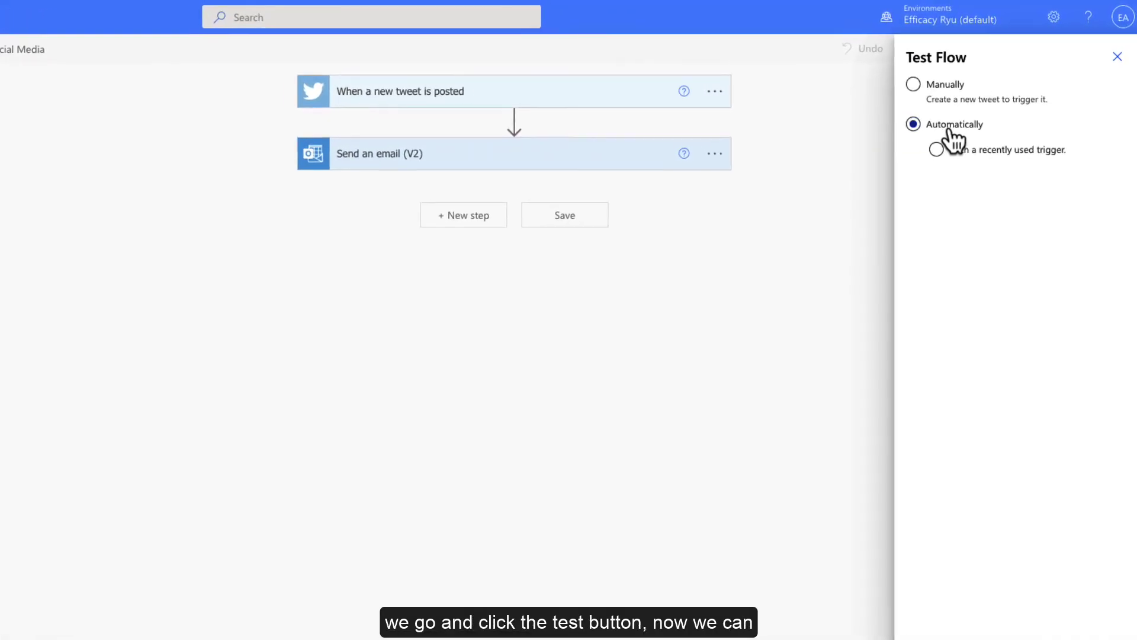
pyautogui.click(969, 155)
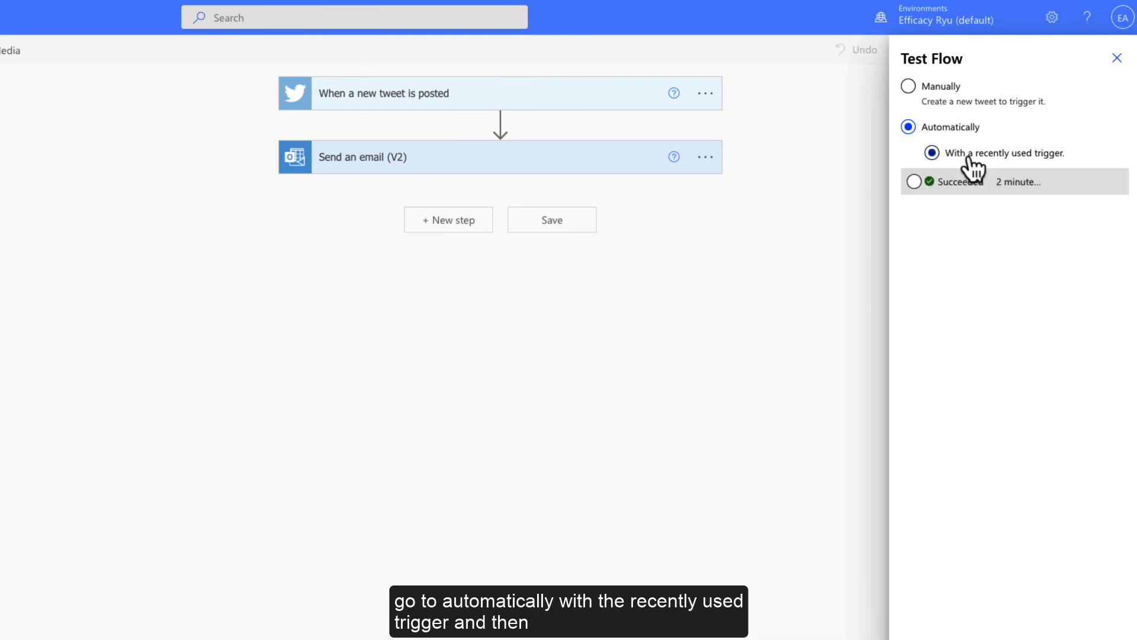
pyautogui.click(914, 181)
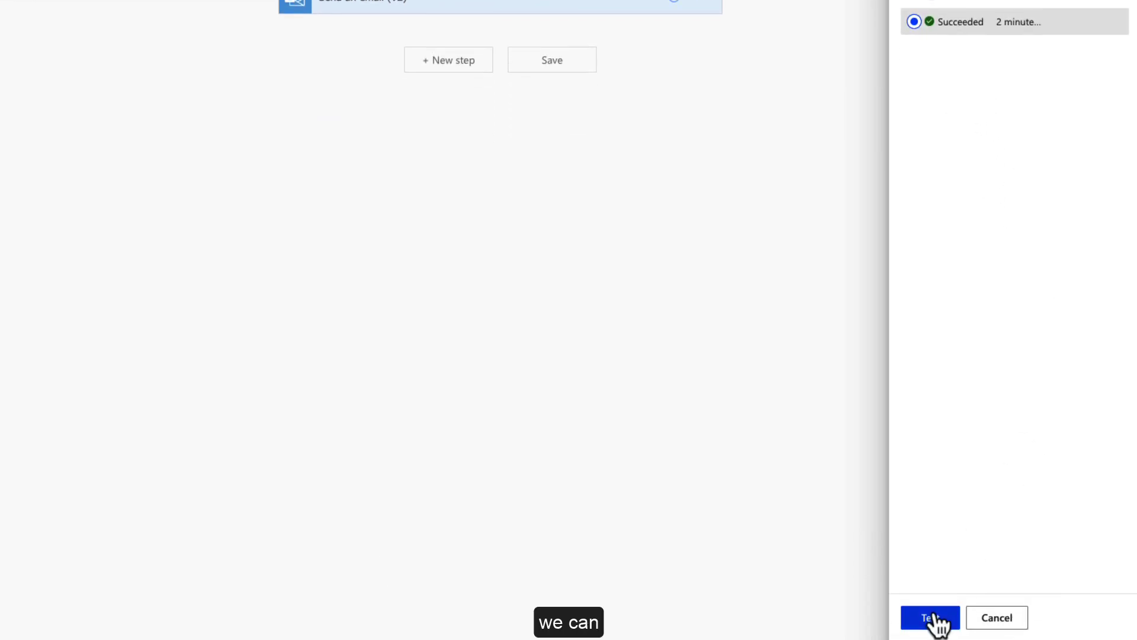
pyautogui.click(934, 618)
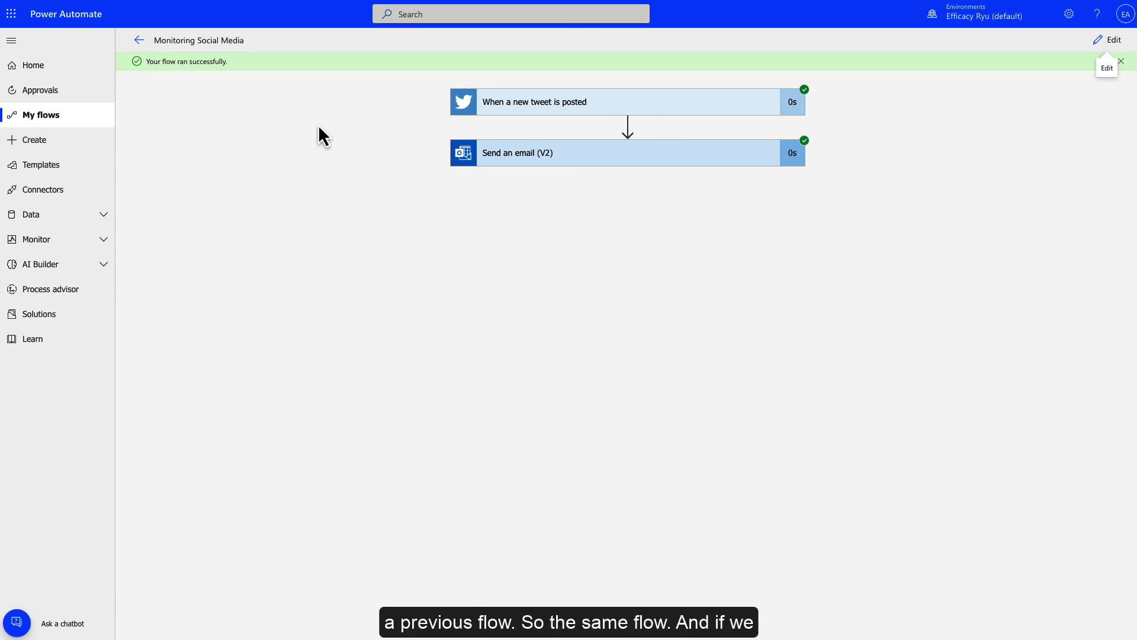
pyautogui.click(139, 40)
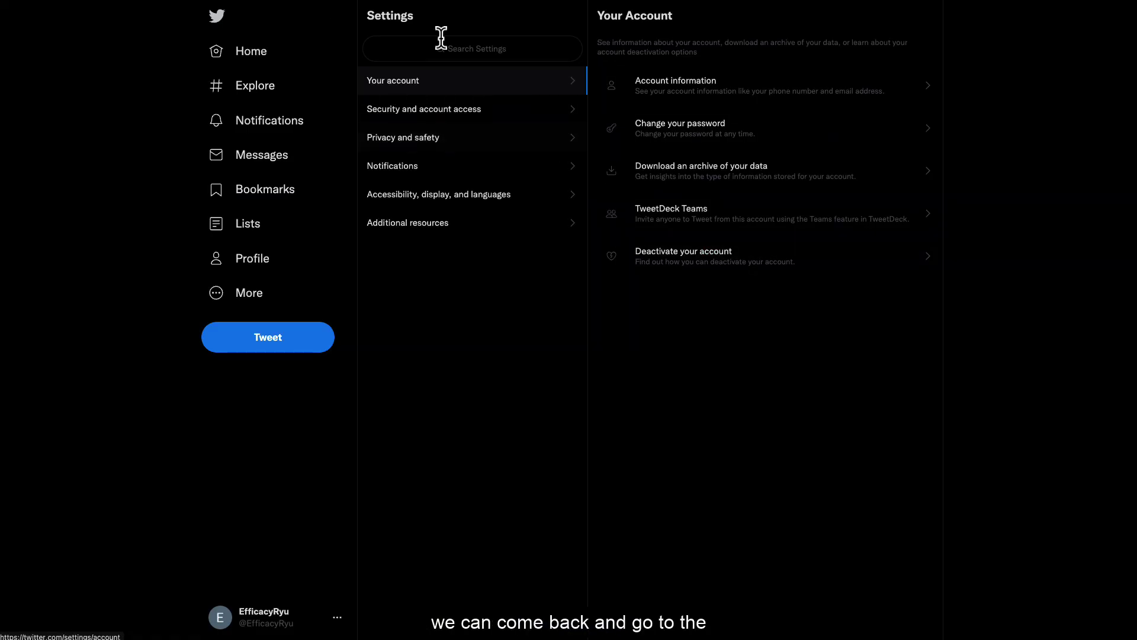
pyautogui.click(514, 115)
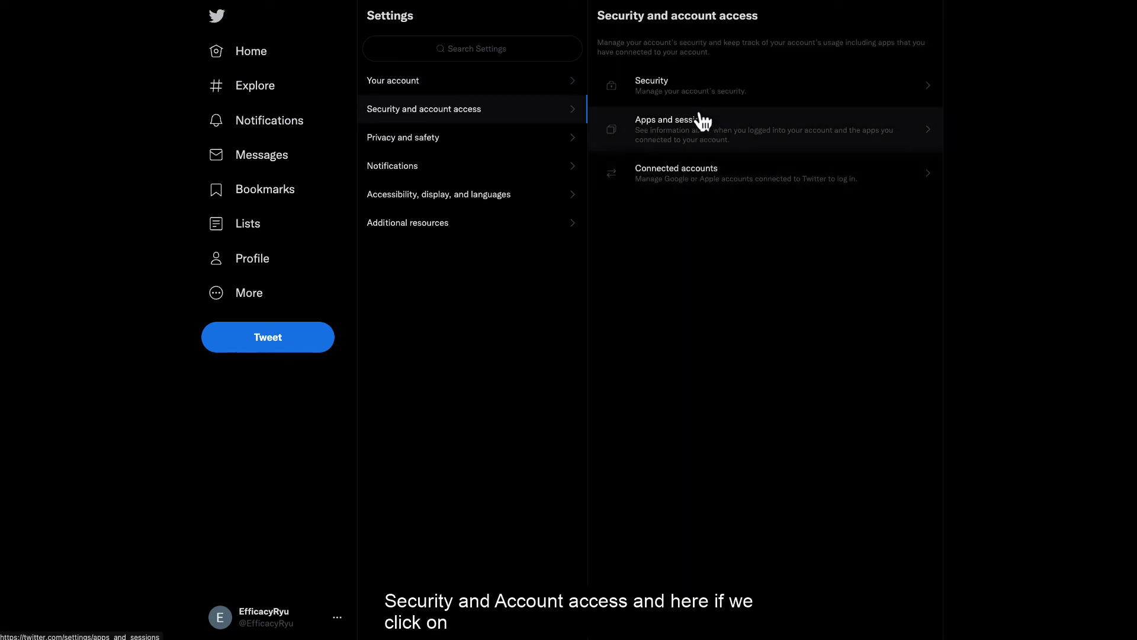
pyautogui.click(728, 140)
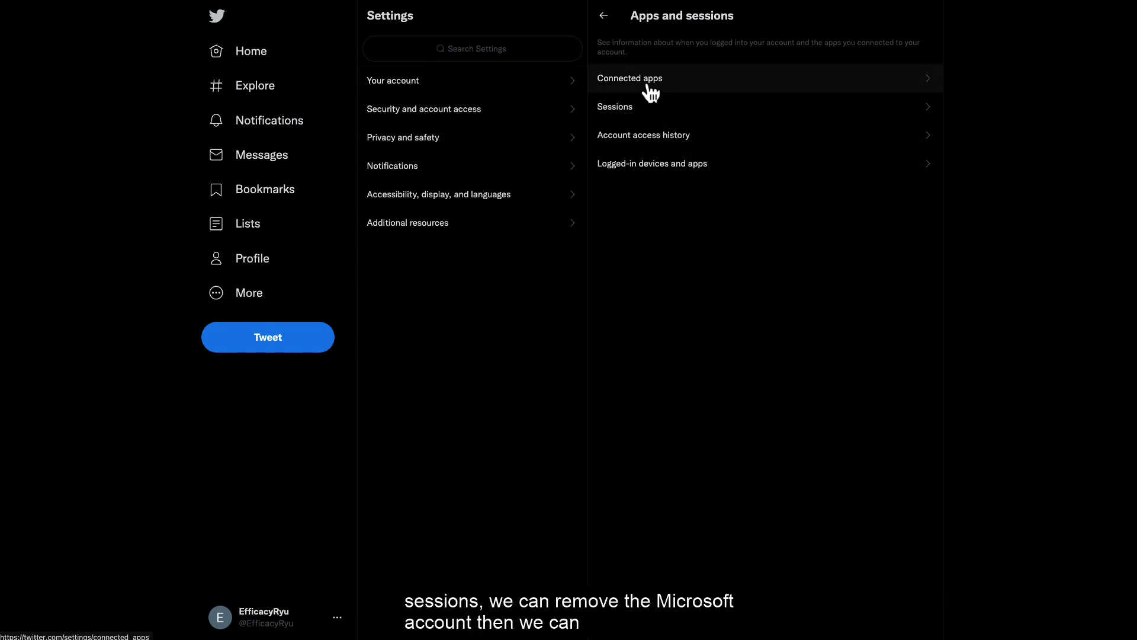
pyautogui.click(671, 92)
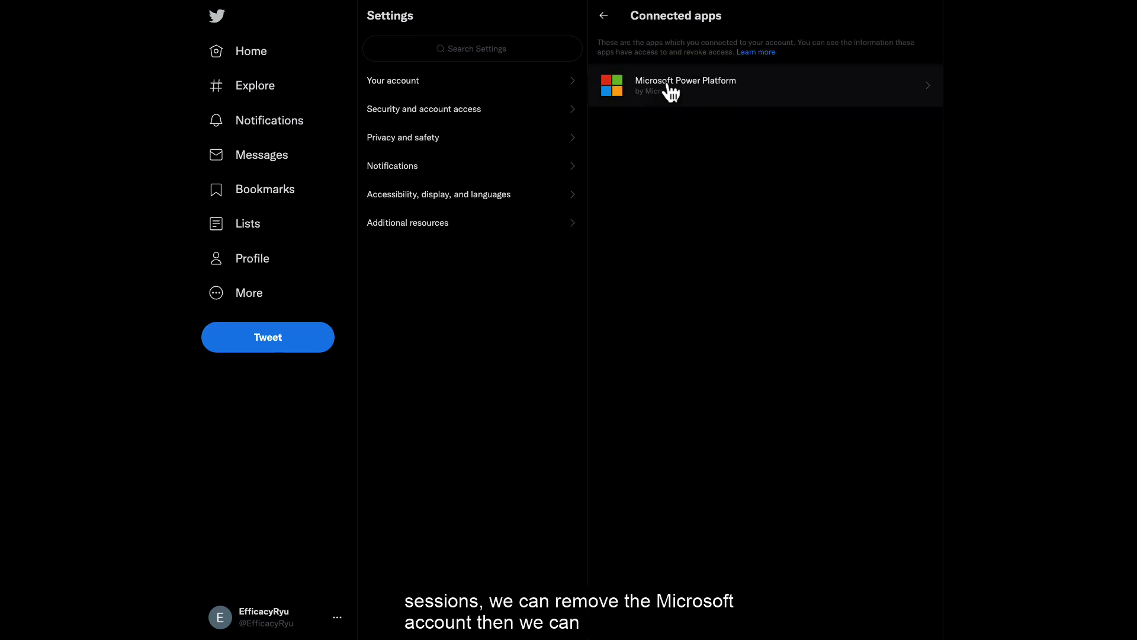
pyautogui.click(910, 93)
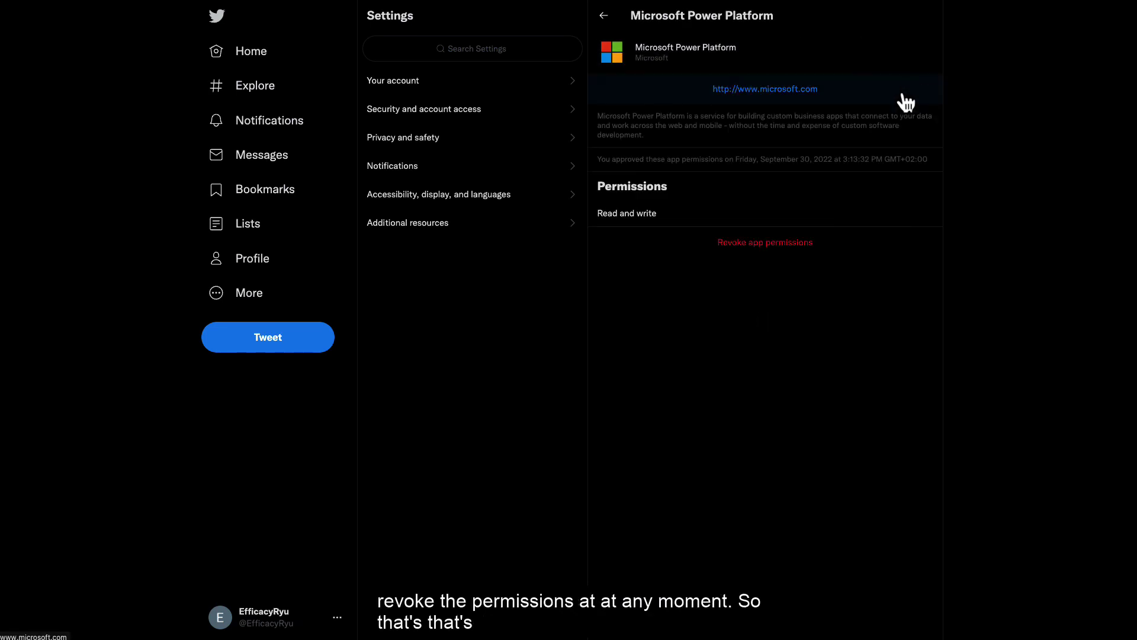